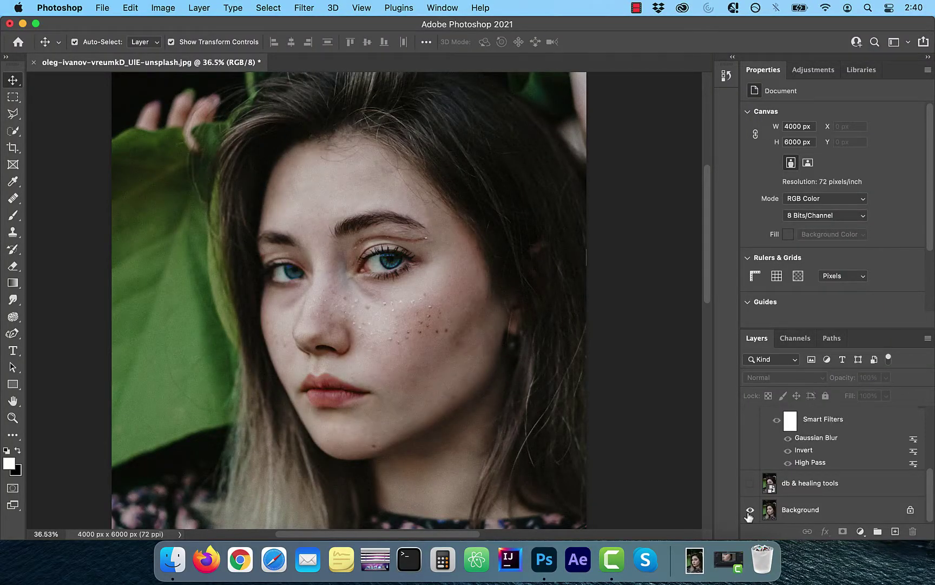
Compare the original Background photo with the finished retouch by toggling the visibility of all the other layers
{"action": "left_click", "coordinate": [749, 512], "text": "alt"}
{"action": "left_click", "coordinate": [750, 511], "text": "alt"}
{"action": "left_click", "coordinate": [749, 512], "text": "alt"}
{"action": "left_click", "coordinate": [749, 512], "text": "alt"}
{"action": "left_click", "coordinate": [749, 512], "text": "alt"}
{"action": "left_click", "coordinate": [749, 512], "text": "alt"}
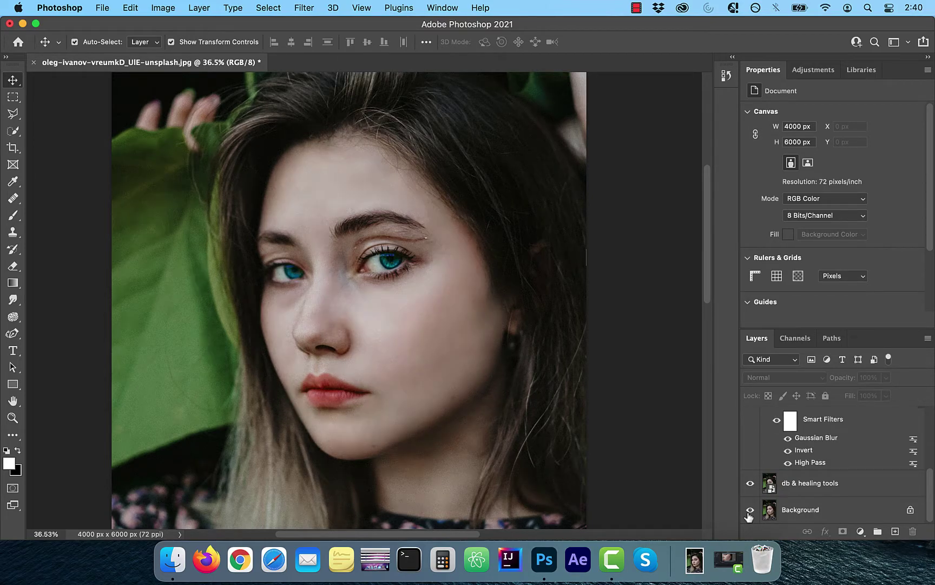
{"action": "left_click", "coordinate": [750, 511], "text": "alt"}
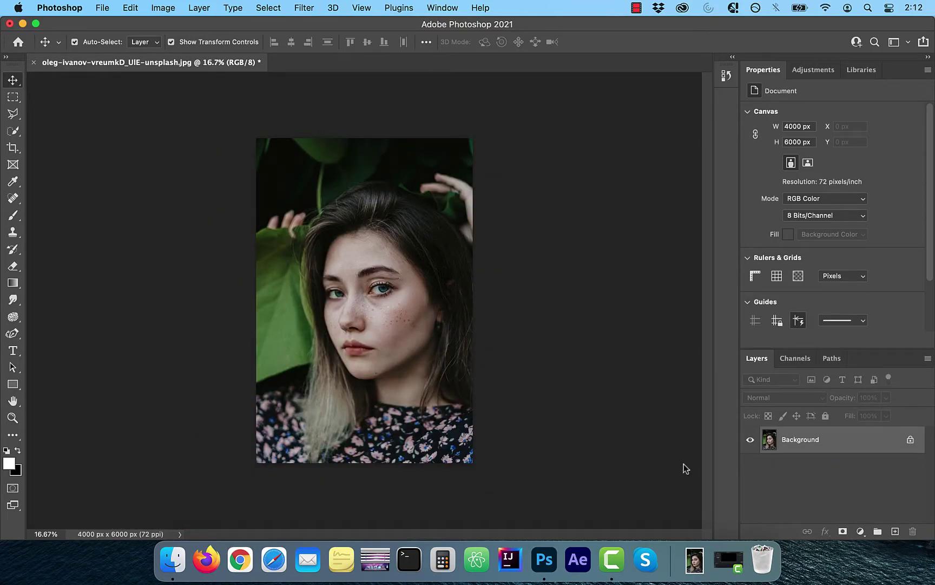
Duplicate the Background layer and hide the original
{"action": "left_click_drag", "start_coordinate": [806, 441], "coordinate": [895, 531]}
{"action": "left_click", "coordinate": [750, 466]}
Activate the Spot Healing Brush and reduce its hardness to the minimum
{"action": "left_click", "coordinate": [13, 199]}
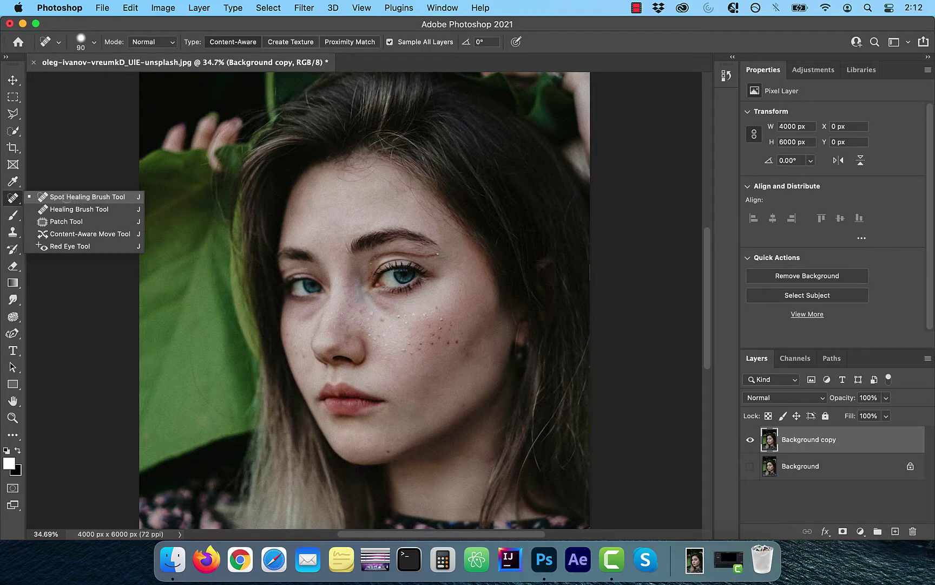
{"action": "left_click", "coordinate": [66, 197]}
{"action": "scroll", "coordinate": [386, 354], "scroll_direction": "up", "scroll_amount": 5}
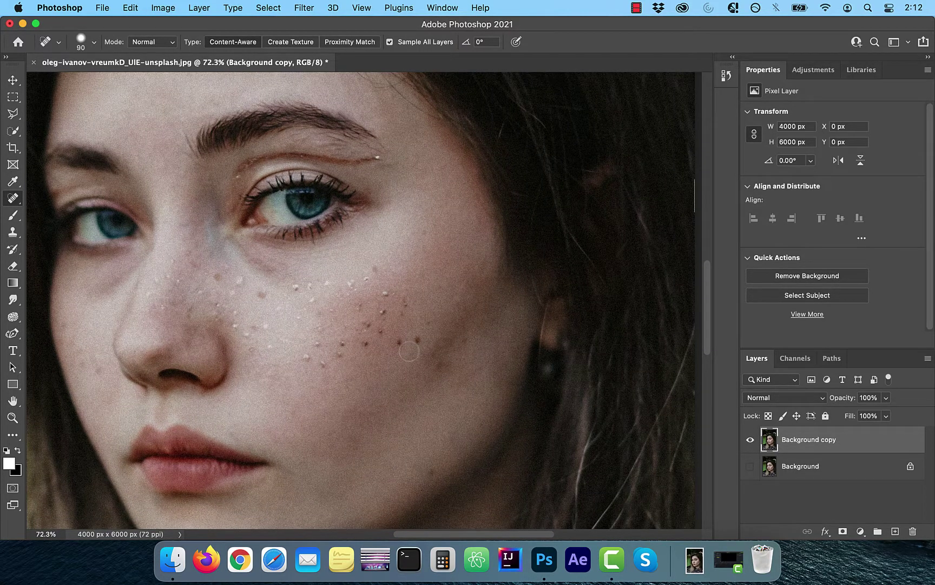
{"action": "left_click", "coordinate": [95, 42]}
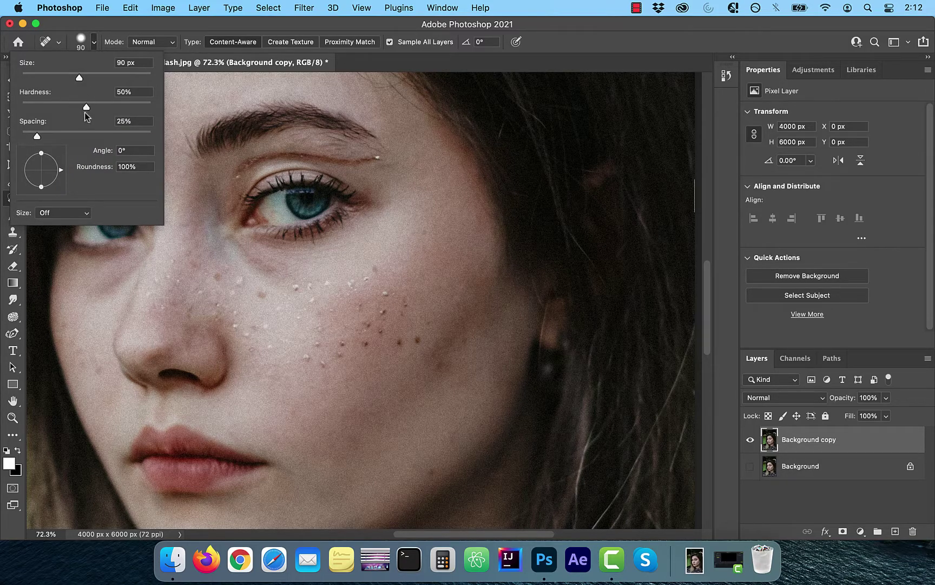
{"action": "left_click_drag", "start_coordinate": [86, 107], "coordinate": [12, 112]}
{"action": "left_click", "coordinate": [94, 44]}
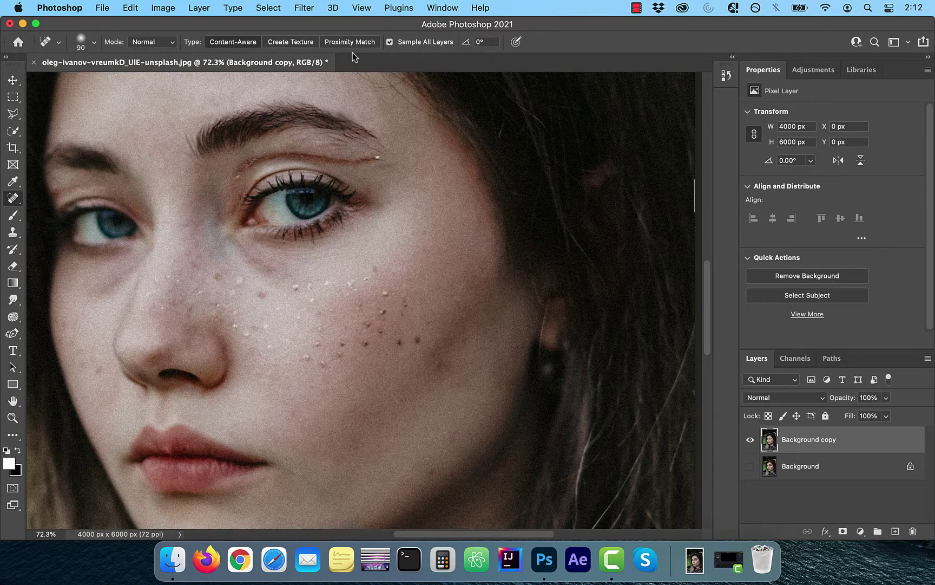
Spot-heal the dark spots across the cheek on the Background copy layer, reducing the brush from 150 to 80 px
{"action": "left_click", "coordinate": [439, 299]}
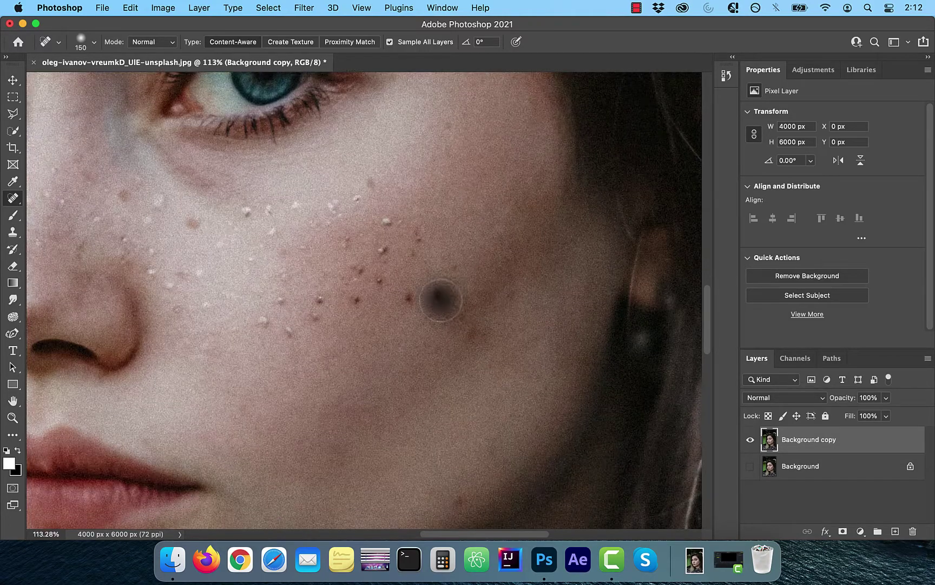
{"action": "key", "text": "["}
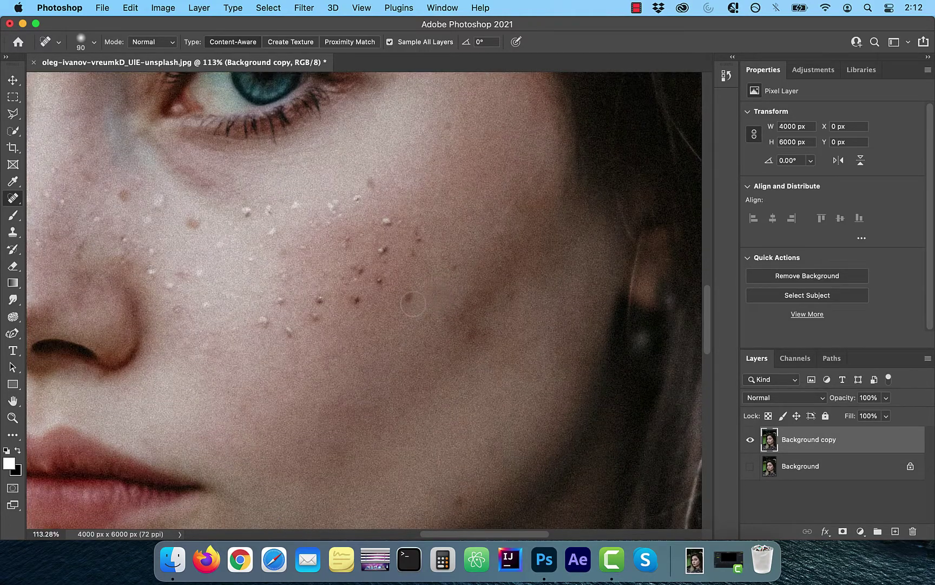
{"action": "left_click", "coordinate": [414, 256]}
{"action": "left_click", "coordinate": [475, 339]}
{"action": "left_click", "coordinate": [383, 251]}
{"action": "left_click", "coordinate": [388, 218]}
{"action": "left_click", "coordinate": [380, 281]}
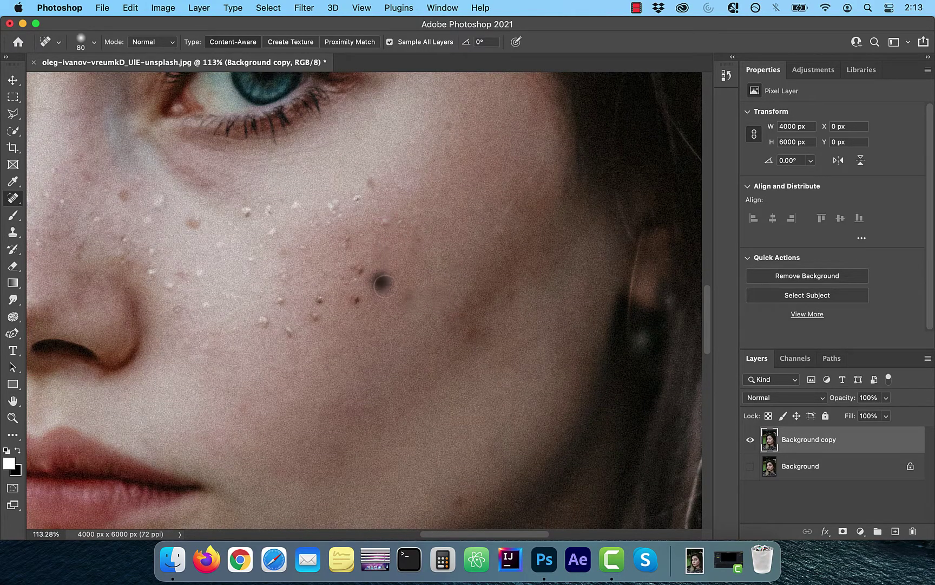
{"action": "left_click", "coordinate": [318, 310]}
{"action": "left_click", "coordinate": [357, 275]}
{"action": "left_click", "coordinate": [317, 318]}
Raise the brush hardness to about half and spot-heal the remaining bumps on the cheek, below the eye and beside the nose
{"action": "left_click", "coordinate": [94, 42]}
{"action": "left_click_drag", "start_coordinate": [22, 108], "coordinate": [83, 108]}
{"action": "left_click", "coordinate": [328, 305]}
{"action": "left_click", "coordinate": [365, 199]}
{"action": "left_click", "coordinate": [269, 322]}
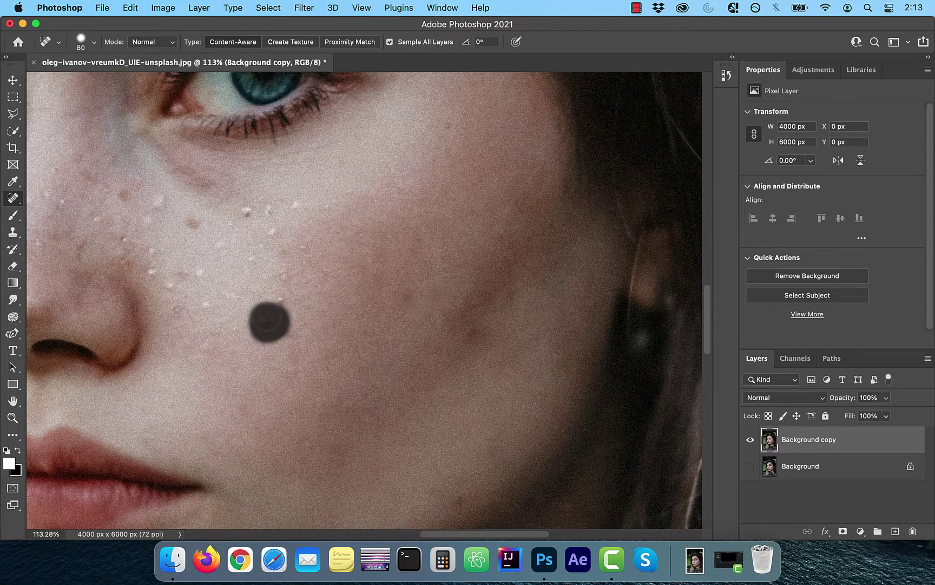
{"action": "left_click", "coordinate": [295, 214]}
{"action": "left_click", "coordinate": [222, 243]}
{"action": "scroll", "coordinate": [222, 243], "scroll_direction": "left", "scroll_amount": 3}
{"action": "left_click", "coordinate": [269, 201]}
{"action": "left_click", "coordinate": [170, 259]}
{"action": "scroll", "coordinate": [276, 238], "scroll_direction": "right", "scroll_amount": 3}
{"action": "left_click", "coordinate": [442, 247]}
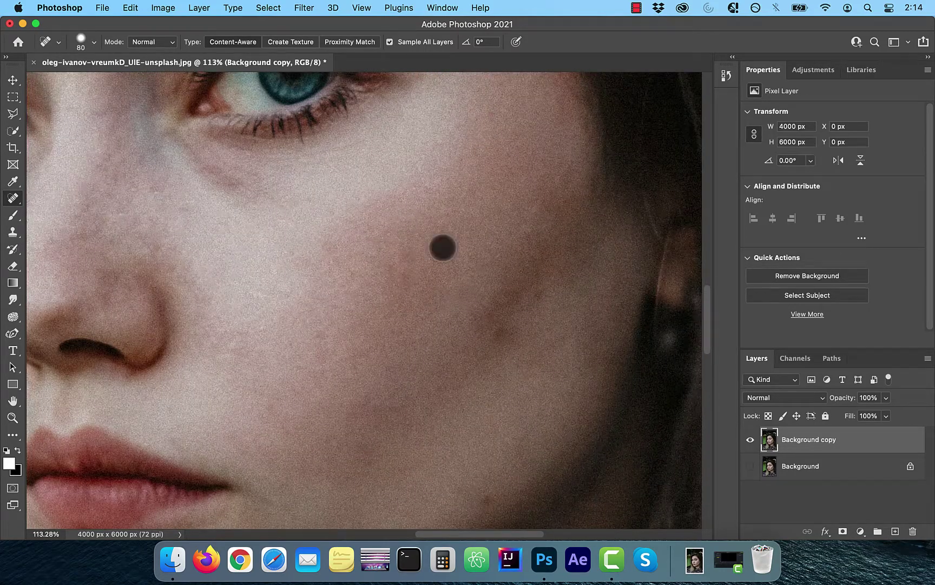
Clean up the leftover blemishes on the face with the 80 px Spot Healing Brush
{"action": "scroll", "coordinate": [443, 247], "scroll_direction": "down", "scroll_amount": 3}
{"action": "left_click_drag", "start_coordinate": [339, 203], "coordinate": [387, 229]}
{"action": "scroll", "coordinate": [432, 308], "scroll_direction": "down", "scroll_amount": 2}
{"action": "left_click", "coordinate": [505, 265]}
{"action": "scroll", "coordinate": [505, 266], "scroll_direction": "up", "scroll_amount": 2}
{"action": "scroll", "coordinate": [505, 266], "scroll_direction": "left", "scroll_amount": 4}
Show the Background layer again and toggle the Background copy to compare the skin before and after healing
{"action": "left_click", "coordinate": [750, 466]}
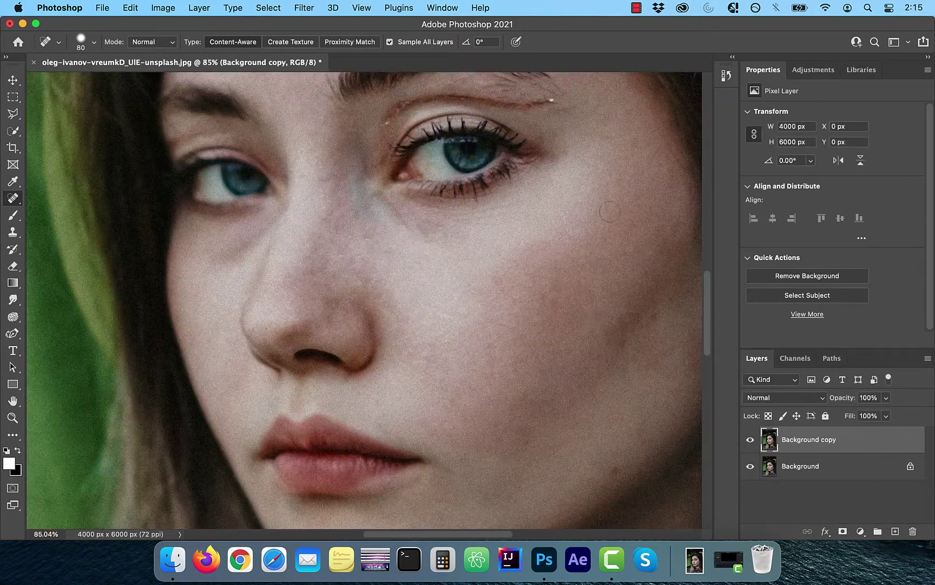
{"action": "left_click", "coordinate": [751, 440]}
{"action": "left_click", "coordinate": [751, 440]}
{"action": "scroll", "coordinate": [635, 411], "scroll_direction": "right", "scroll_amount": 3}
{"action": "scroll", "coordinate": [346, 303], "scroll_direction": "down", "scroll_amount": 3}
{"action": "left_click", "coordinate": [751, 442]}
{"action": "scroll", "coordinate": [597, 412], "scroll_direction": "down", "scroll_amount": 2}
{"action": "left_click", "coordinate": [750, 444]}
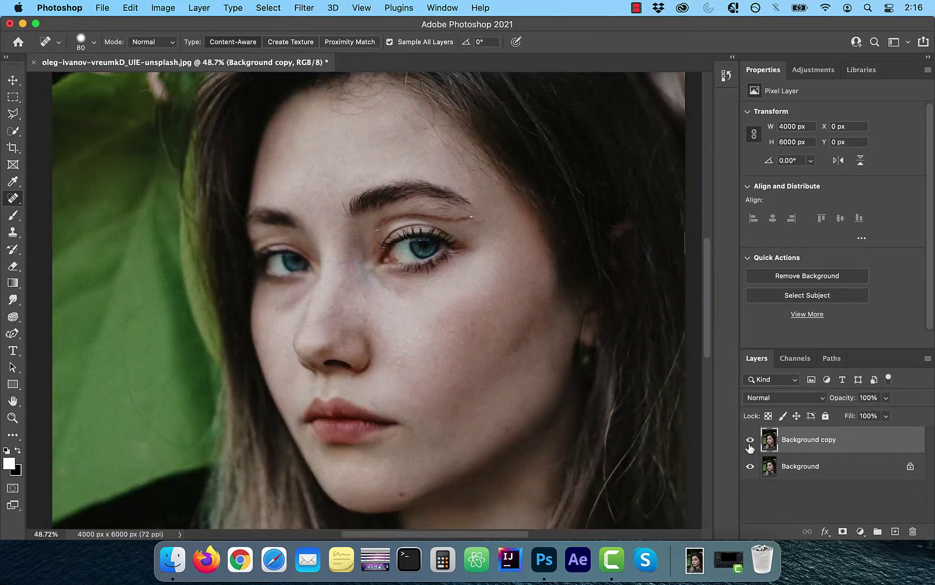
Spot-heal the dark patches on the outer cheek with short brush strokes
{"action": "scroll", "coordinate": [595, 363], "scroll_direction": "up", "scroll_amount": 5}
{"action": "mouse_move", "coordinate": [441, 343]}
{"action": "left_mouse_down"}
{"action": "mouse_move", "coordinate": [452, 360]}
{"action": "mouse_move", "coordinate": [420, 365]}
{"action": "mouse_move", "coordinate": [427, 360]}
{"action": "left_mouse_up"}
{"action": "scroll", "coordinate": [443, 367], "scroll_direction": "right", "scroll_amount": 2}
{"action": "left_click_drag", "start_coordinate": [407, 311], "coordinate": [432, 329]}
{"action": "scroll", "coordinate": [411, 365], "scroll_direction": "down", "scroll_amount": 1}
{"action": "scroll", "coordinate": [410, 366], "scroll_direction": "down", "scroll_amount": 3}
Switch to the Healing Brush, sample clean cheek skin and smooth the uneven skin near the ear with a 90 px brush
{"action": "right_click", "coordinate": [13, 198]}
{"action": "left_click", "coordinate": [65, 212]}
{"action": "scroll", "coordinate": [323, 325], "scroll_direction": "up", "scroll_amount": 4}
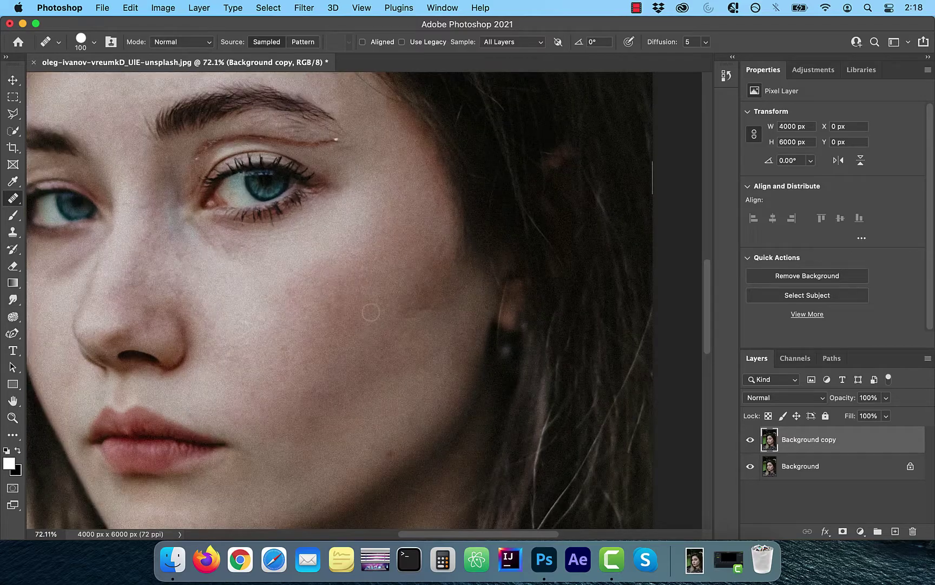
{"action": "left_click", "coordinate": [323, 325], "text": "alt"}
{"action": "left_click_drag", "start_coordinate": [298, 302], "coordinate": [349, 307]}
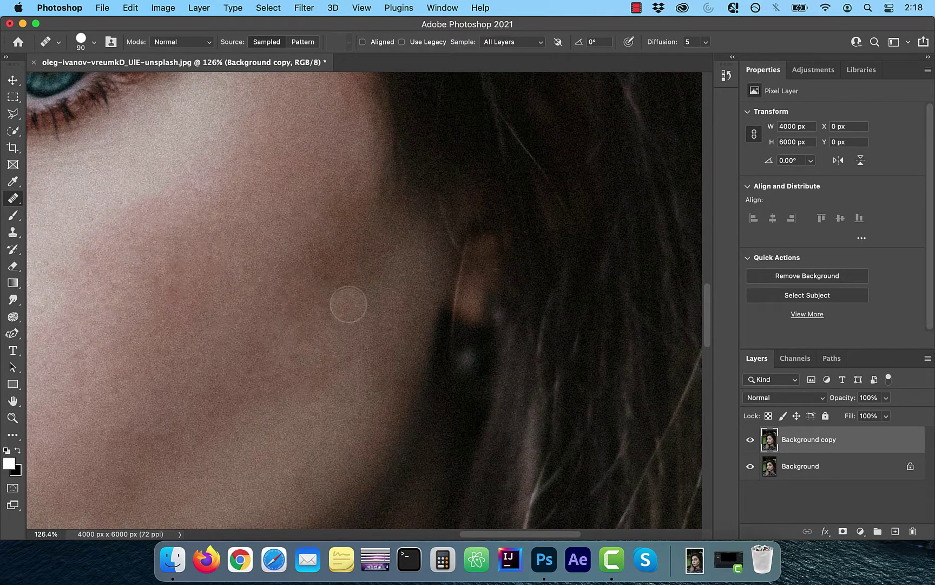
{"action": "key", "text": "["}
{"action": "left_click", "coordinate": [267, 232]}
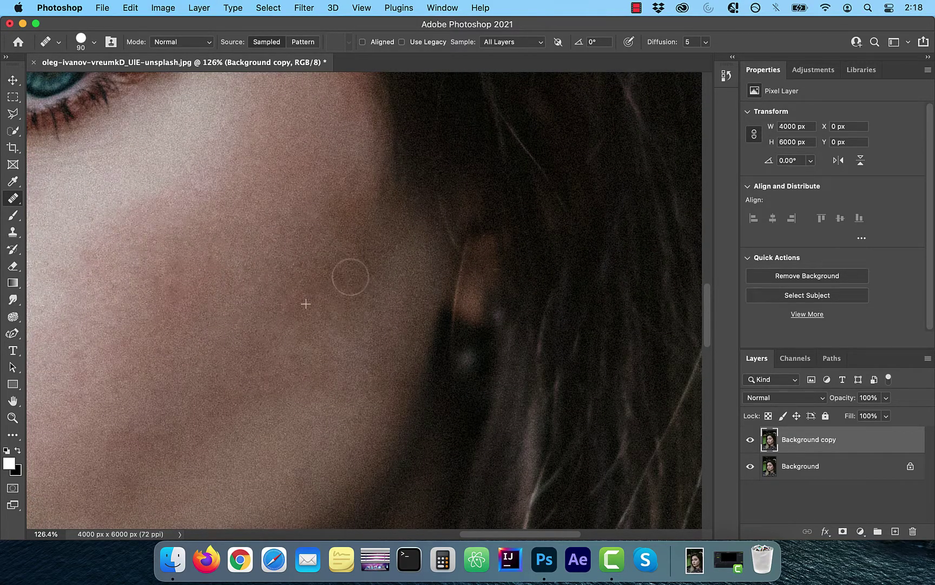
Compare the healed face with the original by repeatedly isolating the Background layer
{"action": "scroll", "coordinate": [278, 290], "scroll_direction": "down", "scroll_amount": 4}
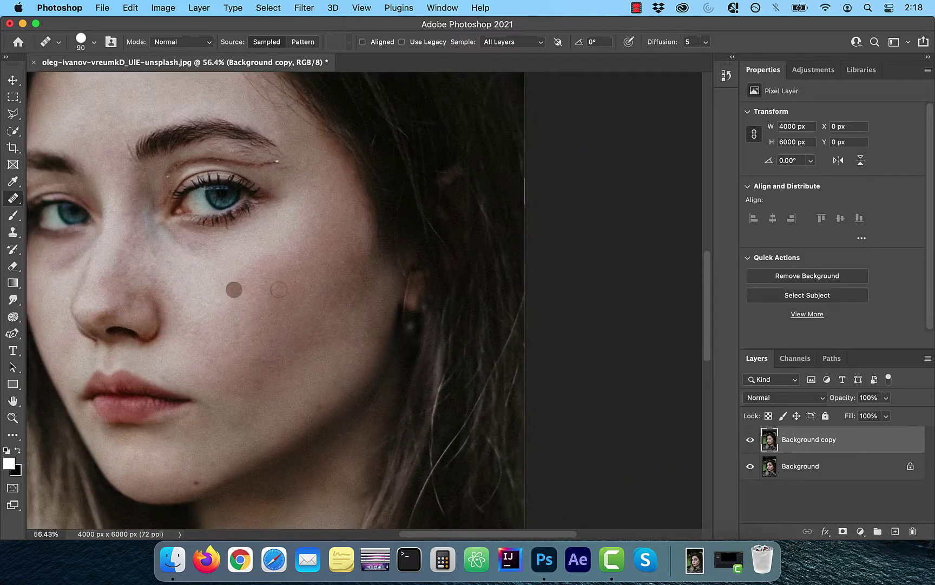
{"action": "left_click", "coordinate": [751, 466], "text": "alt"}
{"action": "left_click", "coordinate": [750, 467], "text": "alt"}
{"action": "left_click", "coordinate": [750, 467], "text": "alt"}
{"action": "left_click", "coordinate": [750, 467], "text": "alt"}
{"action": "left_click", "coordinate": [750, 467], "text": "alt"}
{"action": "left_click", "coordinate": [750, 466], "text": "alt"}
Heal the remaining uneven patch on the lower cheek and check it against the original Background
{"action": "scroll", "coordinate": [358, 358], "scroll_direction": "up", "scroll_amount": 4}
{"action": "left_click", "coordinate": [265, 347]}
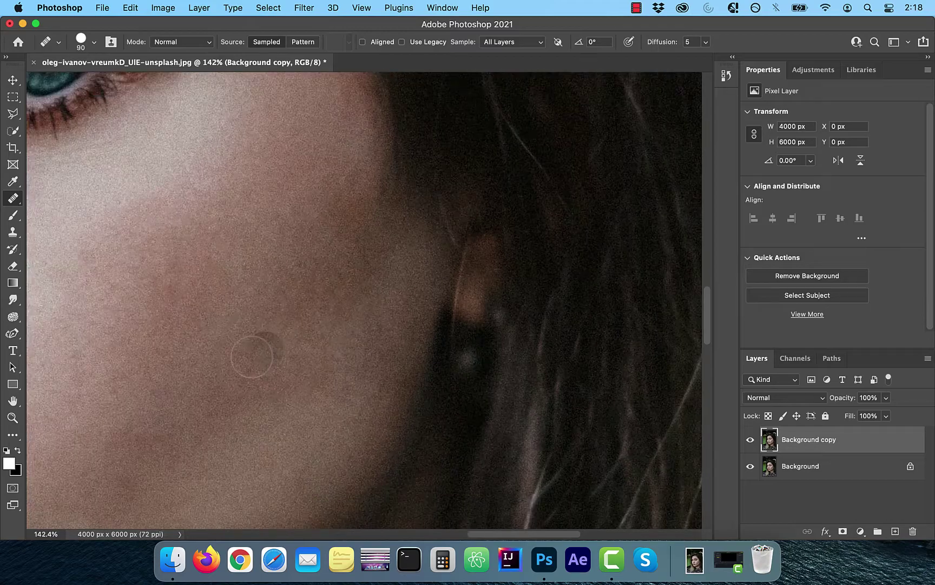
{"action": "scroll", "coordinate": [252, 356], "scroll_direction": "down", "scroll_amount": 5}
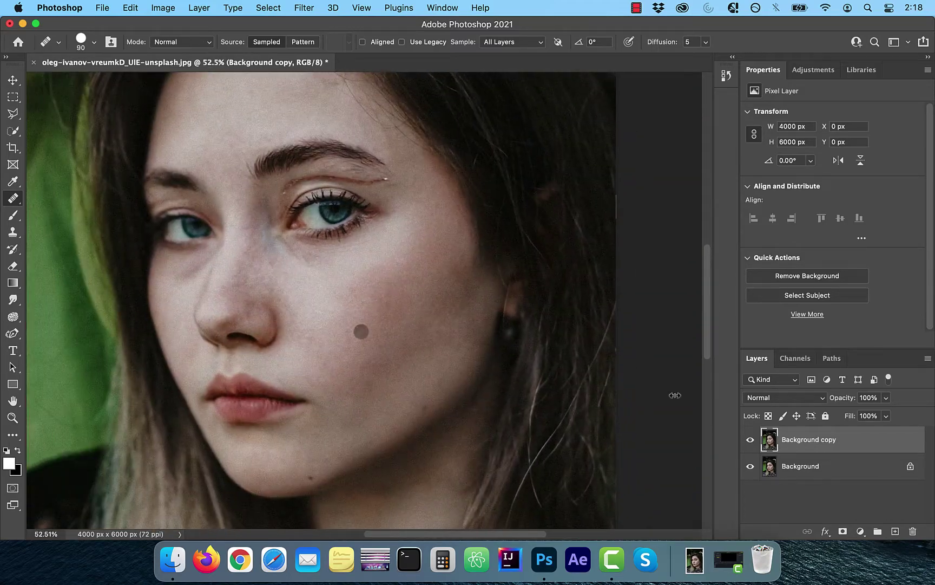
{"action": "left_click", "coordinate": [750, 467], "text": "alt"}
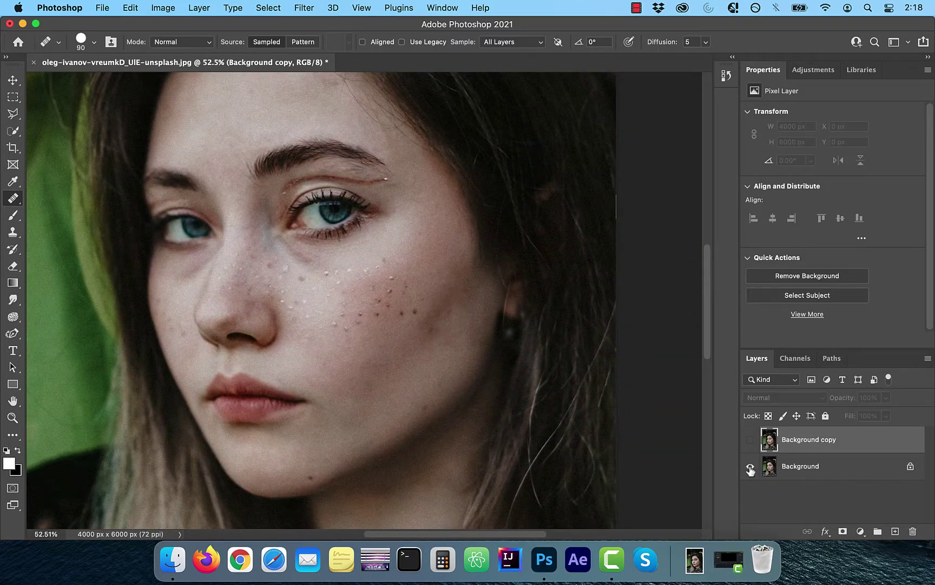
{"action": "left_click", "coordinate": [750, 466], "text": "alt"}
Paint the Healing Brush over the crease under the eye and check the result against the original
{"action": "scroll", "coordinate": [246, 323], "scroll_direction": "up", "scroll_amount": 3}
{"action": "scroll", "coordinate": [303, 314], "scroll_direction": "left", "scroll_amount": 1}
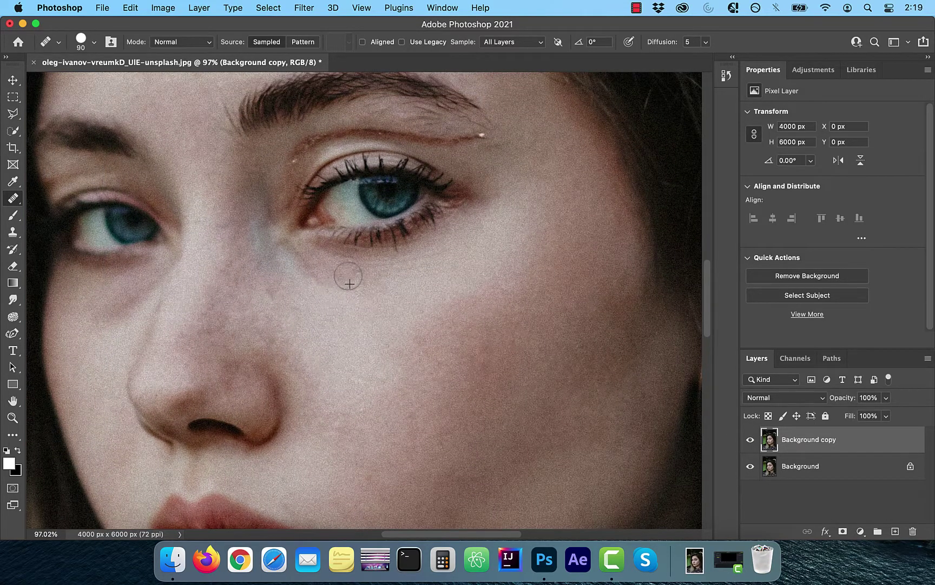
{"action": "mouse_move", "coordinate": [348, 275]}
{"action": "left_mouse_down"}
{"action": "mouse_move", "coordinate": [372, 295]}
{"action": "mouse_move", "coordinate": [365, 281]}
{"action": "mouse_move", "coordinate": [318, 279]}
{"action": "mouse_move", "coordinate": [451, 281]}
{"action": "mouse_move", "coordinate": [322, 293]}
{"action": "left_mouse_up"}
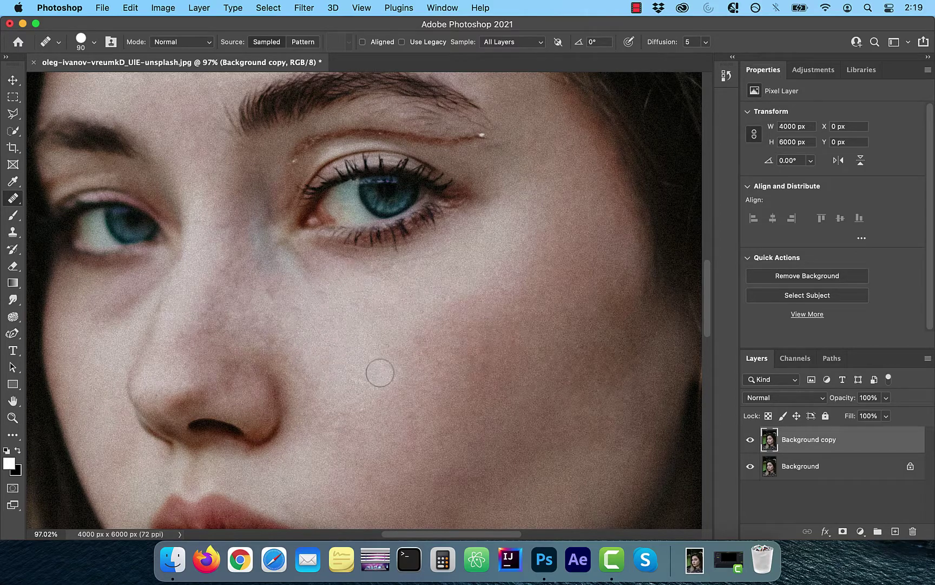
{"action": "scroll", "coordinate": [382, 358], "scroll_direction": "down", "scroll_amount": 2}
{"action": "left_click", "coordinate": [749, 469], "text": "alt"}
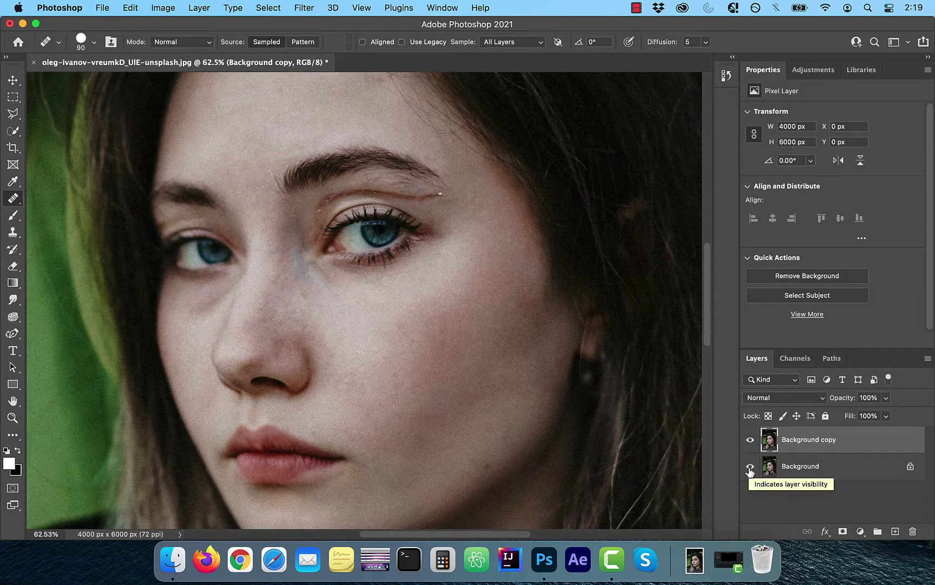
Rename the Background copy layer as "healing tools"
{"action": "double_click", "coordinate": [809, 439]}
{"action": "type", "text": "healing tools"}
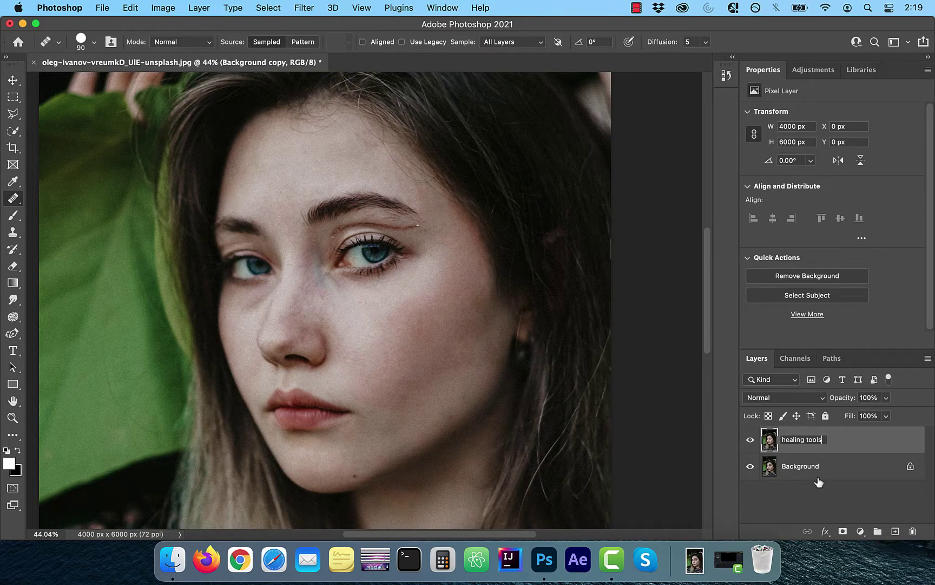
{"action": "key", "text": "Return"}
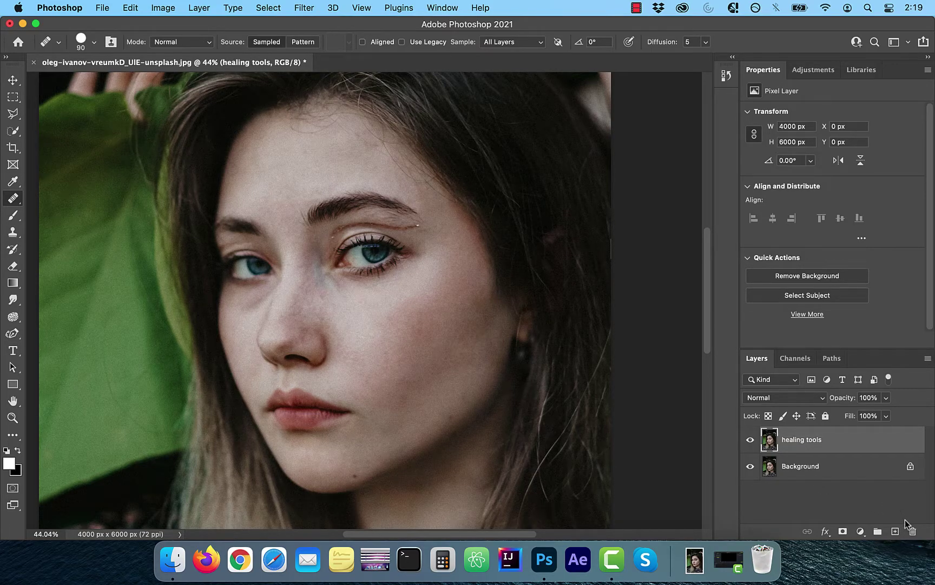
Add a new empty layer above healing tools and name it "d&b"
{"action": "left_click", "coordinate": [895, 533]}
{"action": "double_click", "coordinate": [794, 439]}
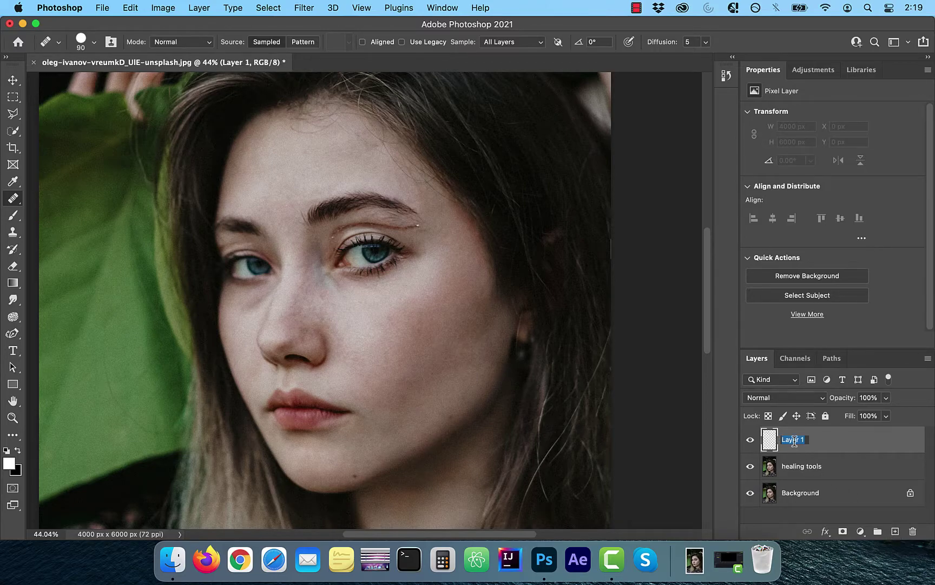
{"action": "type", "text": "d&b"}
{"action": "key", "text": "Return"}
Activate the Brush tool and set the d&b layer's blend mode to Soft Light
{"action": "key", "text": "b"}
{"action": "left_click", "coordinate": [793, 400]}
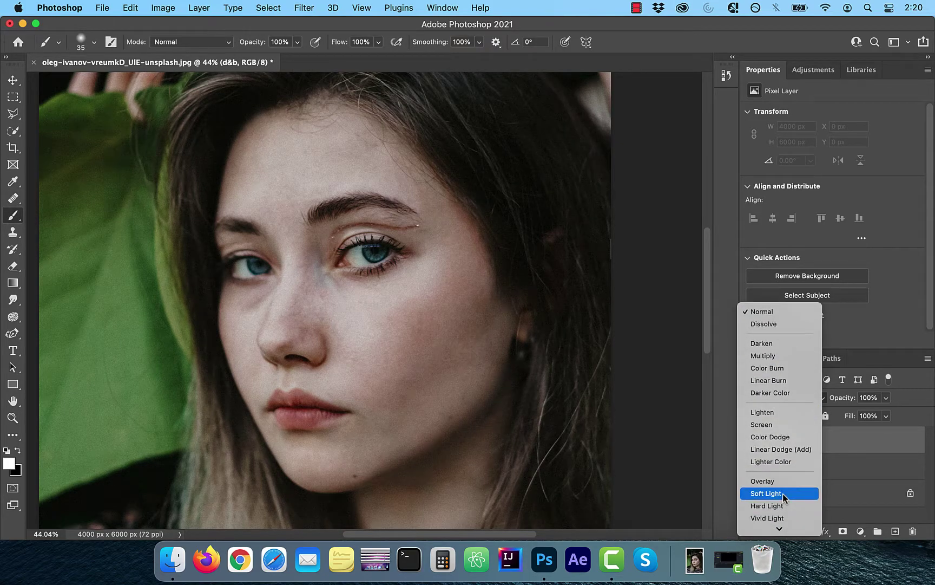
{"action": "left_click", "coordinate": [786, 492]}
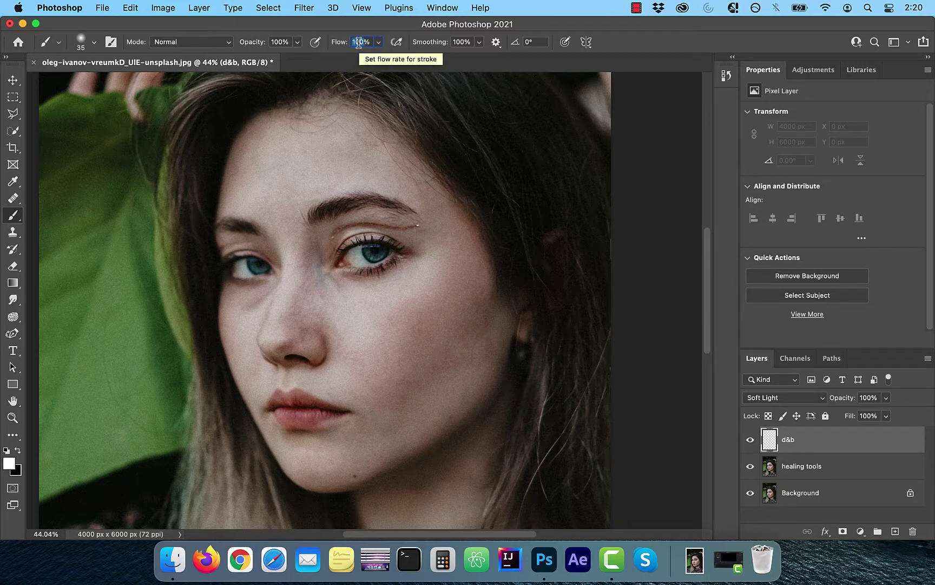
Set the brush flow to 5% and enlarge the brush to 300 px
{"action": "type", "text": "5"}
{"action": "key", "text": "bracketright"}
{"action": "key", "text": "bracketright"}
{"action": "key", "text": "bracketright"}
{"action": "key", "text": "bracketright"}
{"action": "key", "text": "bracketright"}
{"action": "key", "text": "bracketright"}
{"action": "key", "text": "bracketright"}
{"action": "key", "text": "bracketright"}
{"action": "key", "text": "bracketright"}
{"action": "key", "text": "bracketright"}
{"action": "key", "text": "bracketright"}
{"action": "key", "text": "bracketright"}
{"action": "key", "text": "bracketright"}
{"action": "key", "text": "bracketright"}
Dodge the cheek and the area from the temple to the forehead with white on d&b, then preview the layer's effect
{"action": "left_click_drag", "start_coordinate": [395, 328], "coordinate": [406, 391]}
{"action": "mouse_move", "coordinate": [411, 374]}
{"action": "left_mouse_down"}
{"action": "mouse_move", "coordinate": [436, 330]}
{"action": "mouse_move", "coordinate": [392, 414]}
{"action": "mouse_move", "coordinate": [449, 360]}
{"action": "left_mouse_up"}
{"action": "left_click_drag", "start_coordinate": [423, 235], "coordinate": [379, 138]}
{"action": "left_click", "coordinate": [750, 439]}
{"action": "left_click", "coordinate": [750, 440]}
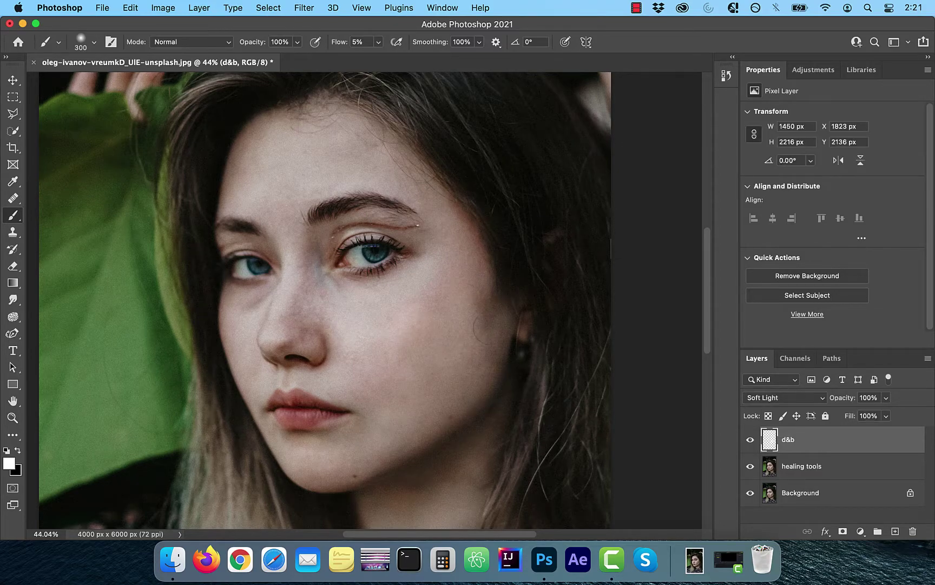
Brighten the forehead, outer cheek and chin area with more white strokes on d&b, comparing with the layer hidden
{"action": "mouse_move", "coordinate": [270, 139]}
{"action": "left_mouse_down"}
{"action": "mouse_move", "coordinate": [335, 192]}
{"action": "mouse_move", "coordinate": [298, 136]}
{"action": "left_mouse_up"}
{"action": "scroll", "coordinate": [383, 375], "scroll_direction": "down", "scroll_amount": 5}
{"action": "left_click", "coordinate": [751, 440]}
{"action": "left_click", "coordinate": [750, 440]}
{"action": "left_click_drag", "start_coordinate": [471, 325], "coordinate": [470, 356]}
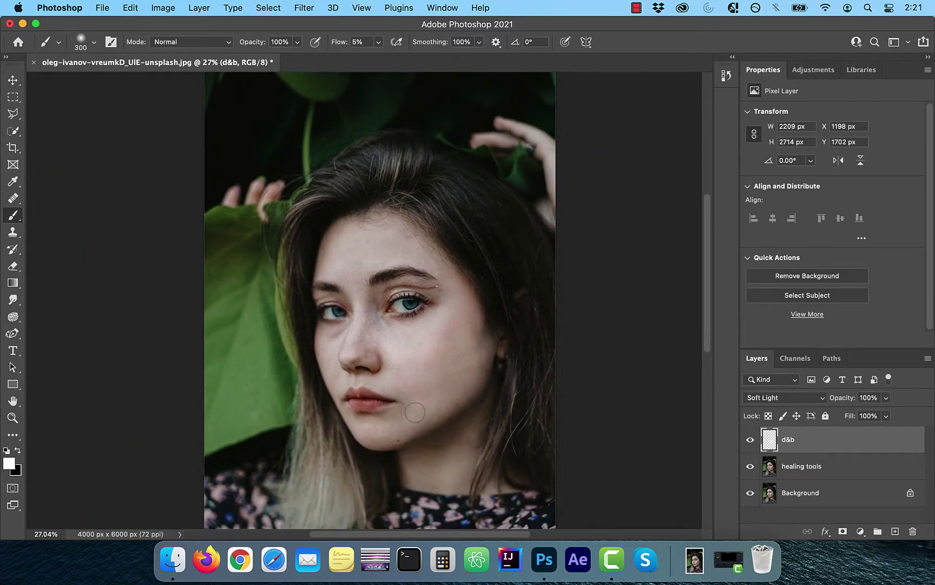
{"action": "left_click_drag", "start_coordinate": [390, 405], "coordinate": [414, 412]}
{"action": "left_click_drag", "start_coordinate": [364, 226], "coordinate": [331, 248]}
{"action": "left_click", "coordinate": [750, 440]}
{"action": "left_click", "coordinate": [750, 440]}
Switch to black, reduce the brush to 175 px and burn the shadows beside the jaw, comparing with d&b hidden
{"action": "key", "text": "x"}
{"action": "key", "text": "bracketleft"}
{"action": "key", "text": "bracketleft"}
{"action": "key", "text": "bracketleft"}
{"action": "scroll", "coordinate": [369, 400], "scroll_direction": "up", "scroll_amount": 5}
{"action": "left_click_drag", "start_coordinate": [547, 315], "coordinate": [598, 313]}
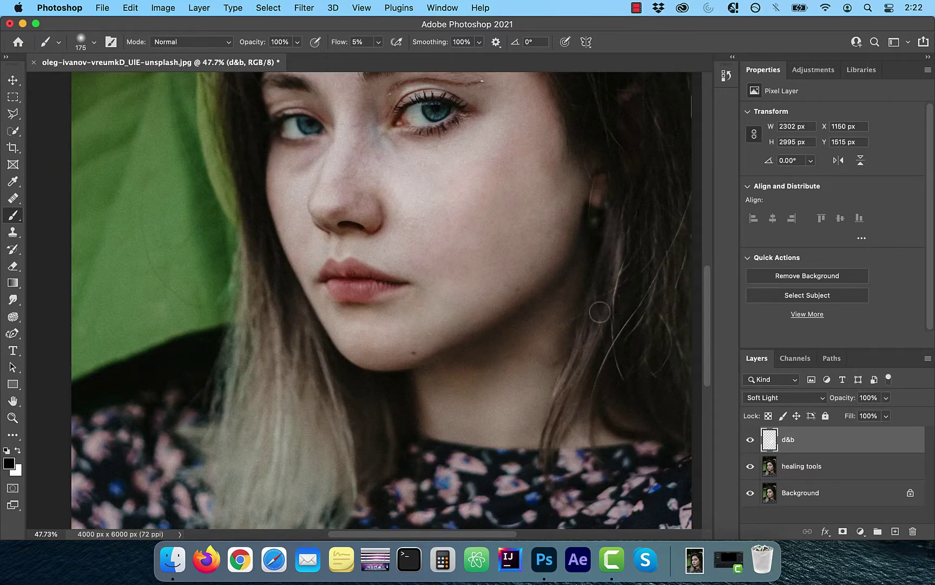
{"action": "scroll", "coordinate": [379, 230], "scroll_direction": "up", "scroll_amount": 5}
{"action": "key", "text": "bracketleft"}
{"action": "key", "text": "bracketleft"}
{"action": "scroll", "coordinate": [238, 229], "scroll_direction": "down", "scroll_amount": 6}
{"action": "left_click", "coordinate": [750, 440]}
{"action": "left_click", "coordinate": [750, 440]}
Lower the d&b layer's opacity to 64% and compare the face with the layer hidden and shown
{"action": "scroll", "coordinate": [365, 300], "scroll_direction": "down", "scroll_amount": 3}
{"action": "left_click", "coordinate": [886, 397]}
{"action": "left_click_drag", "start_coordinate": [892, 414], "coordinate": [865, 414]}
{"action": "left_click", "coordinate": [750, 440]}
{"action": "left_click", "coordinate": [750, 440]}
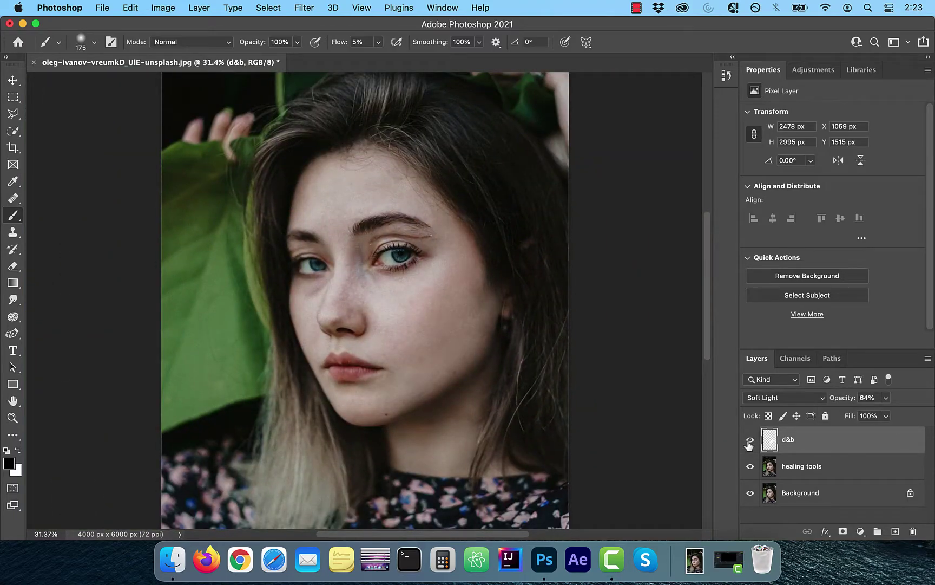
{"action": "scroll", "coordinate": [509, 384], "scroll_direction": "down", "scroll_amount": 2}
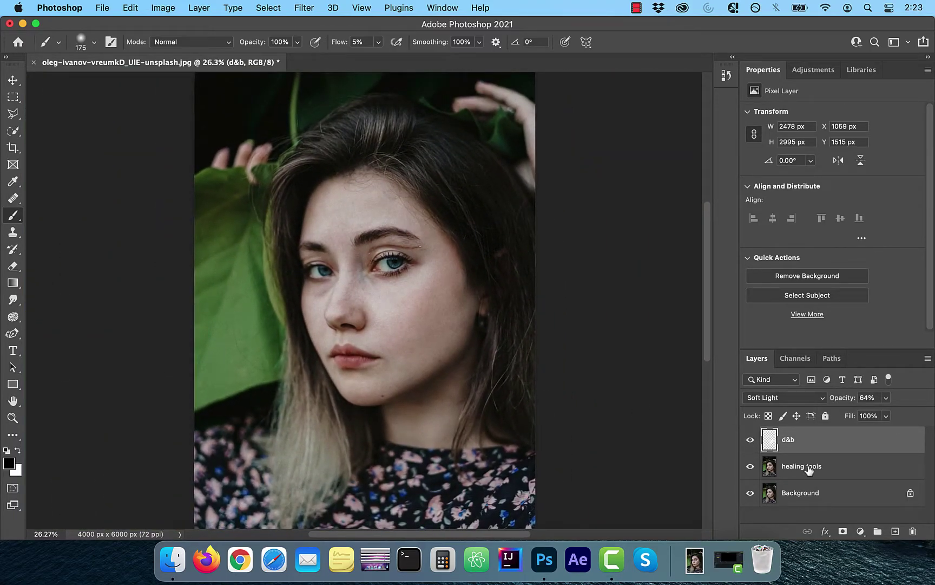
Select the d&b and healing tools layers together and combine them into one layer
{"action": "left_click", "coordinate": [806, 468], "text": "shift"}
{"action": "right_click", "coordinate": [805, 470]}
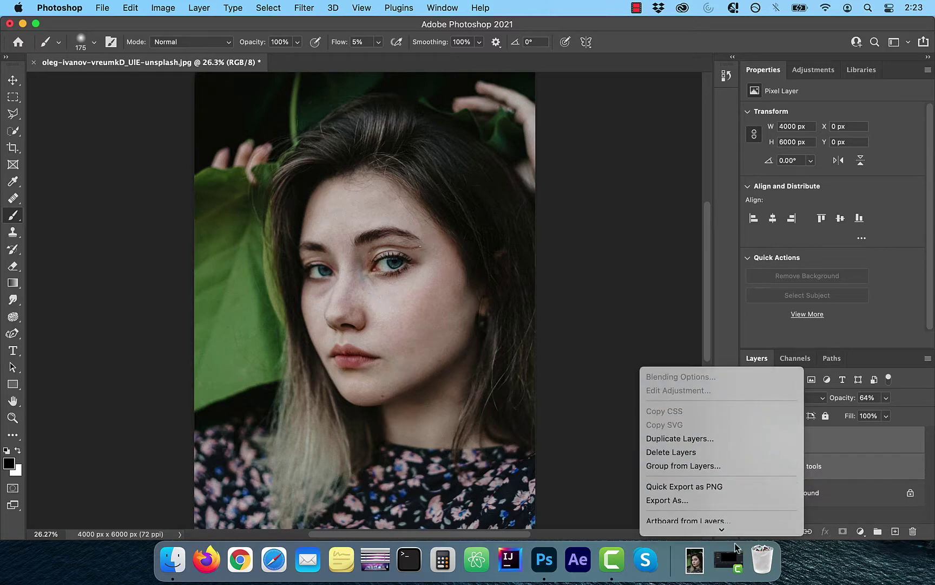
{"action": "left_click", "coordinate": [717, 419]}
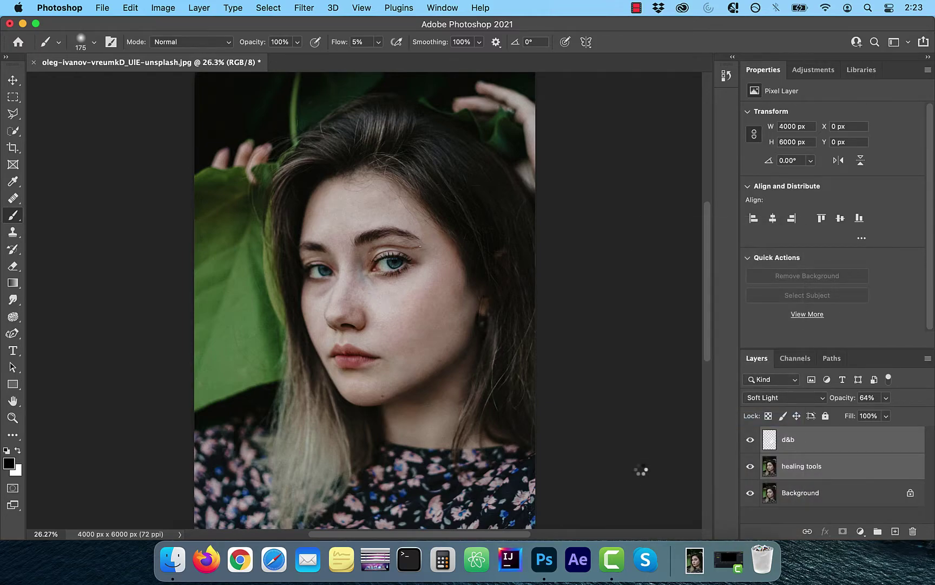
Rename the combined d&b layer as "db & healing tools"
{"action": "double_click", "coordinate": [790, 438]}
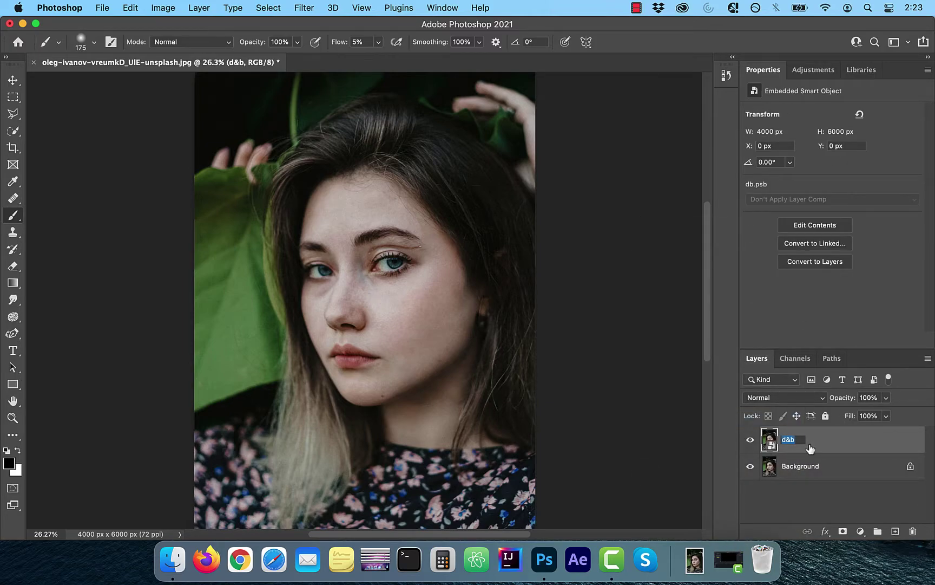
{"action": "type", "text": "db & healing tools"}
{"action": "key", "text": "Return"}
Duplicate the db & healing tools layer and name the copy "smooth"
{"action": "key", "text": "super+j"}
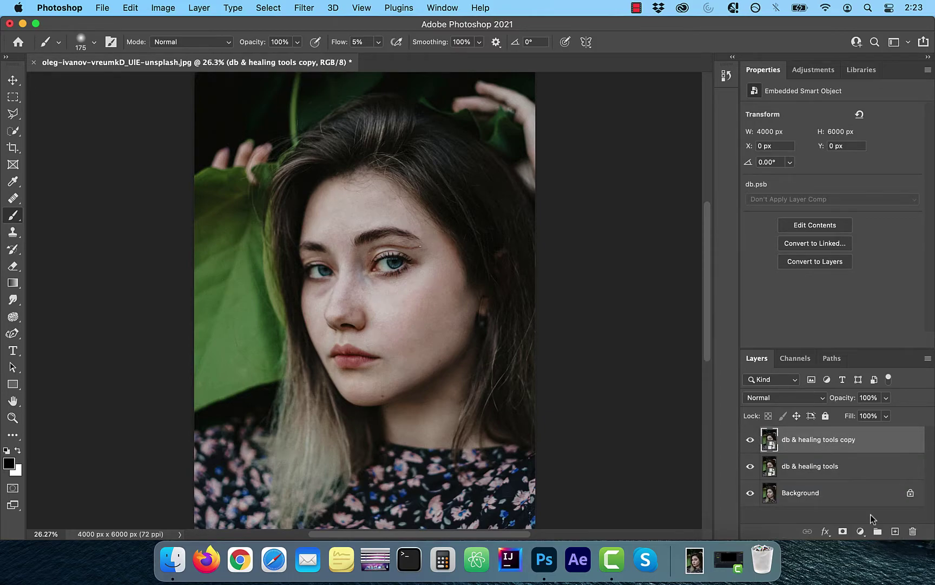
{"action": "double_click", "coordinate": [813, 443]}
{"action": "type", "text": "smooth"}
{"action": "key", "text": "Return"}
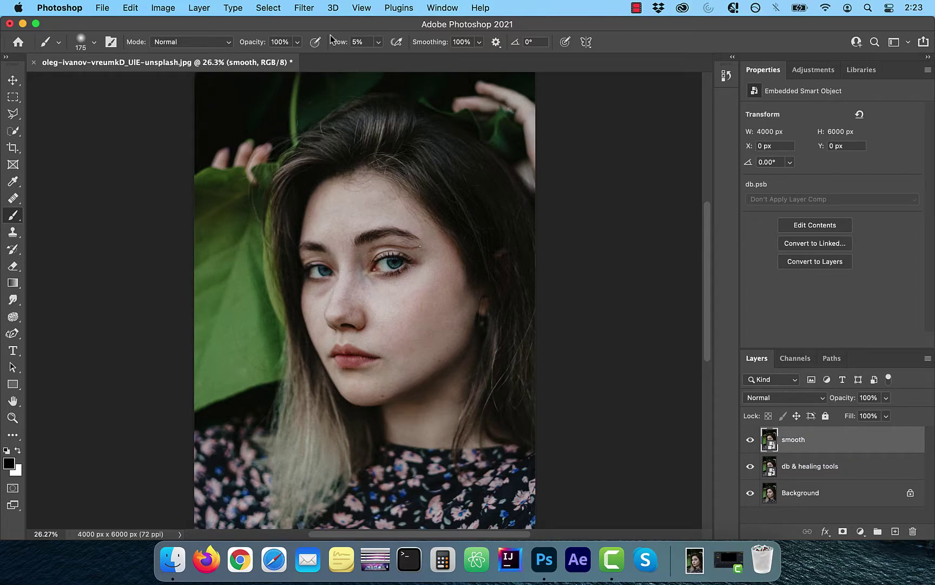
Apply a High Pass filter with a radius of 12.0 pixels to the smooth layer
{"action": "left_click", "coordinate": [305, 8]}
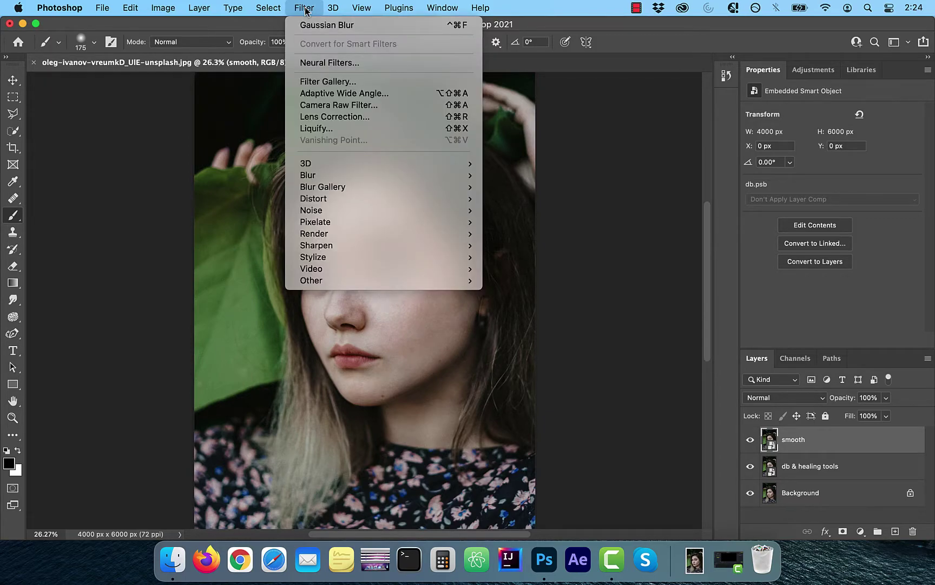
{"action": "mouse_move", "coordinate": [334, 279]}
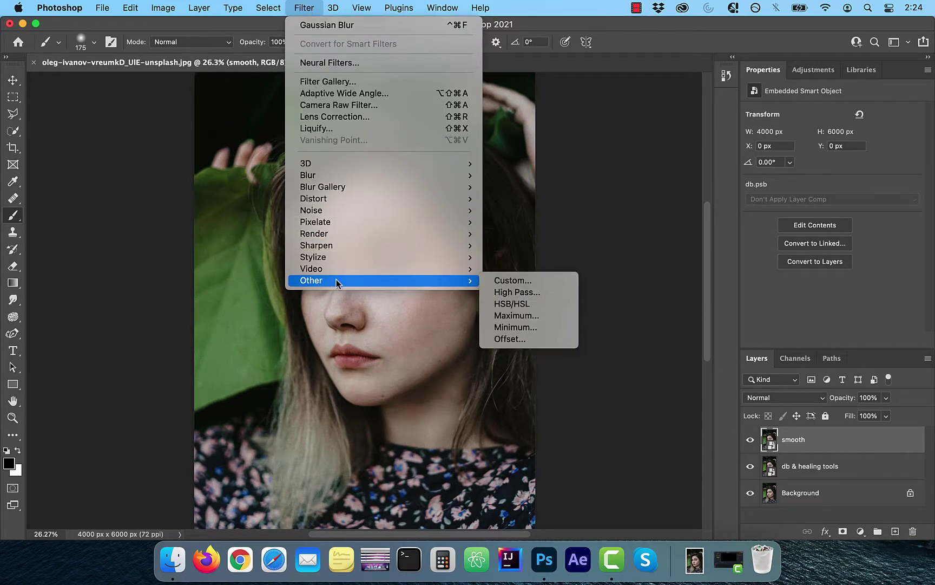
{"action": "left_click", "coordinate": [530, 292]}
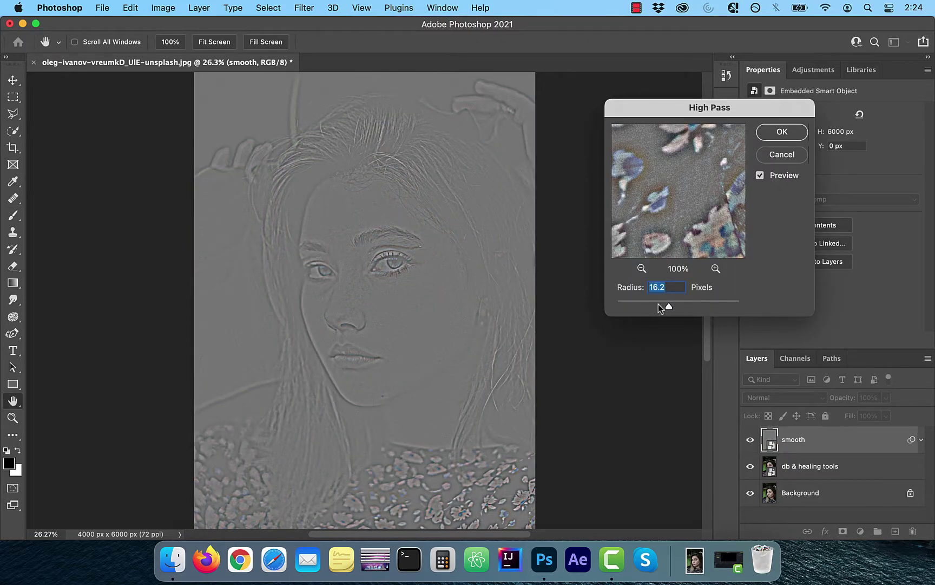
{"action": "left_click", "coordinate": [658, 303]}
{"action": "left_click_drag", "start_coordinate": [667, 305], "coordinate": [666, 305]}
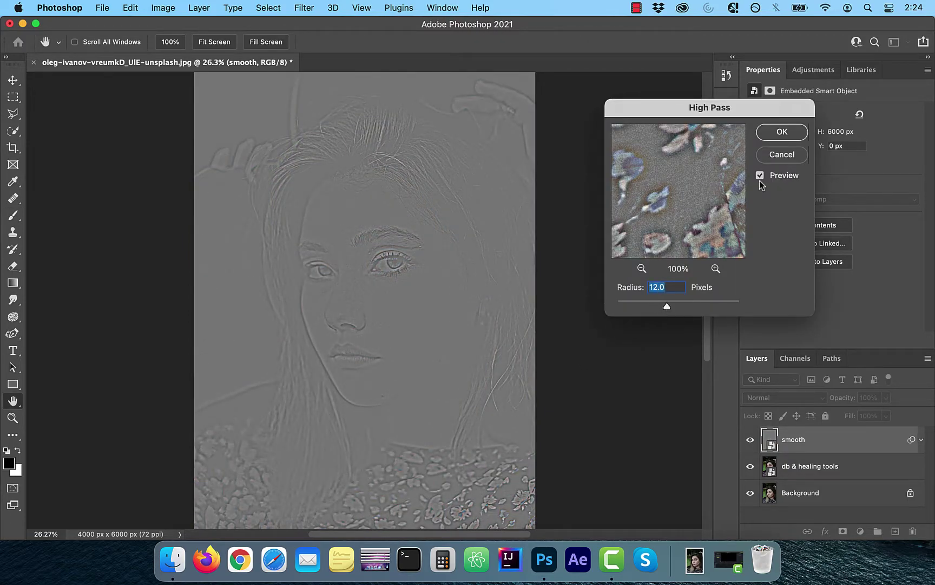
{"action": "left_click", "coordinate": [784, 138]}
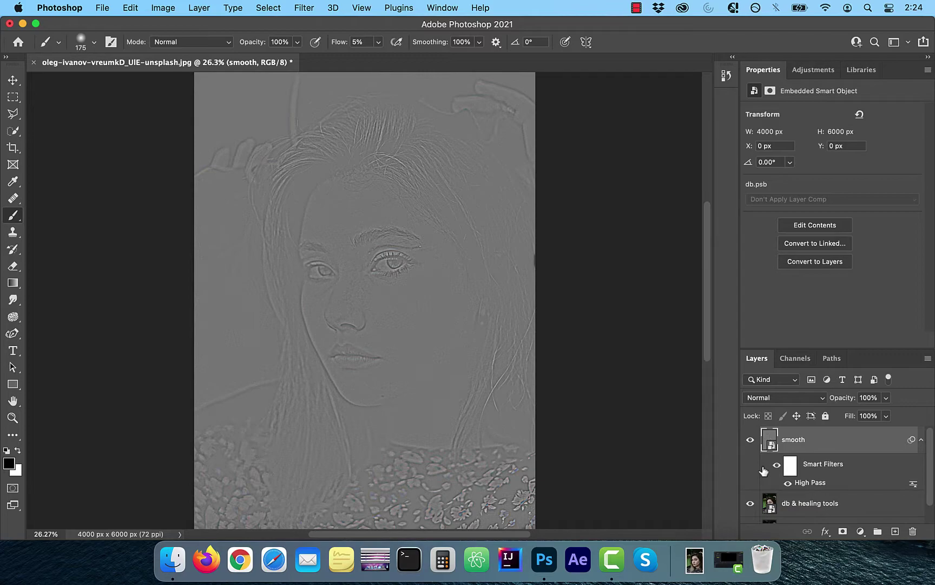
Invert the smooth layer and set its blend mode to Vivid Light
{"action": "left_click", "coordinate": [163, 7]}
{"action": "mouse_move", "coordinate": [179, 46]}
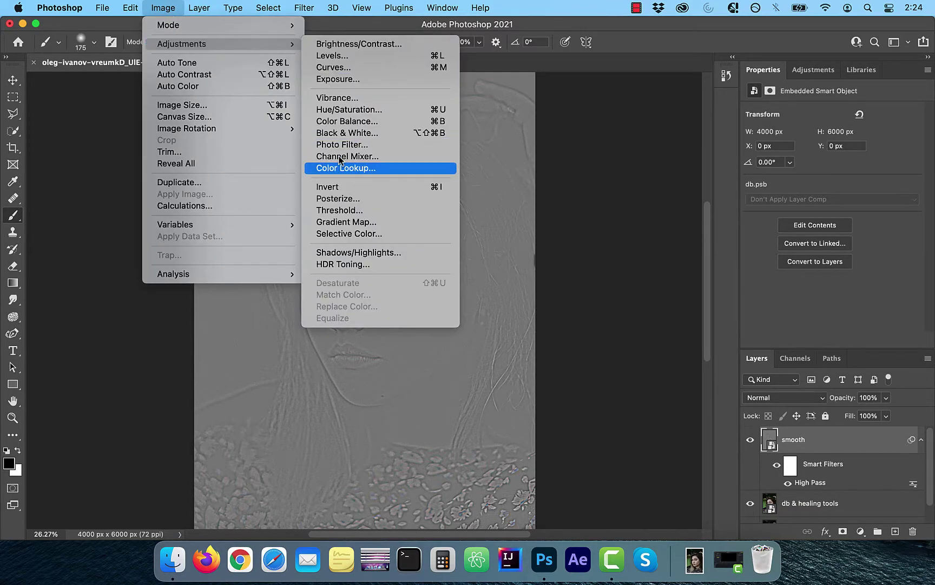
{"action": "left_click", "coordinate": [336, 191]}
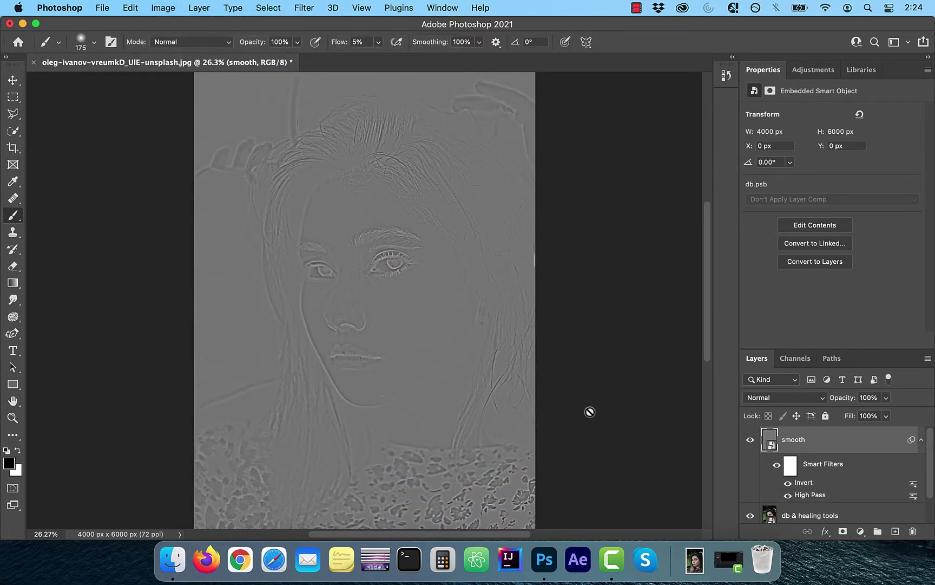
{"action": "left_click", "coordinate": [785, 397]}
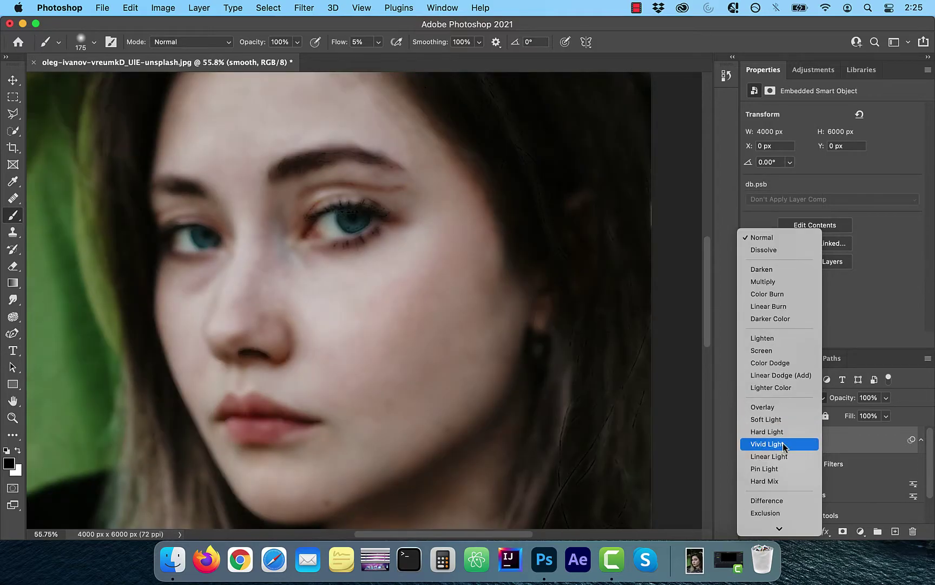
{"action": "left_click", "coordinate": [782, 443]}
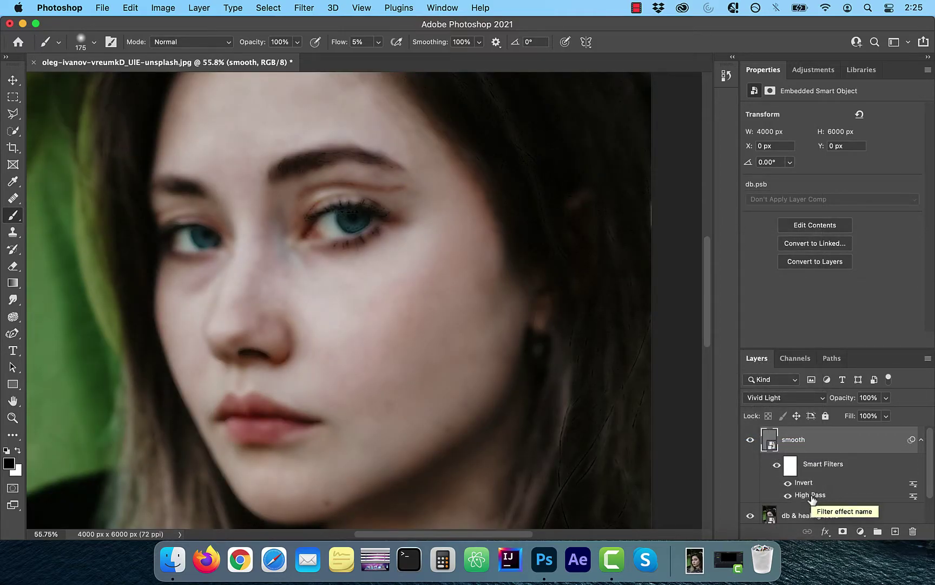
Add a slight Gaussian Blur to the smooth layer, comparing the face with the preview toggled
{"action": "left_click", "coordinate": [302, 11]}
{"action": "mouse_move", "coordinate": [324, 173]}
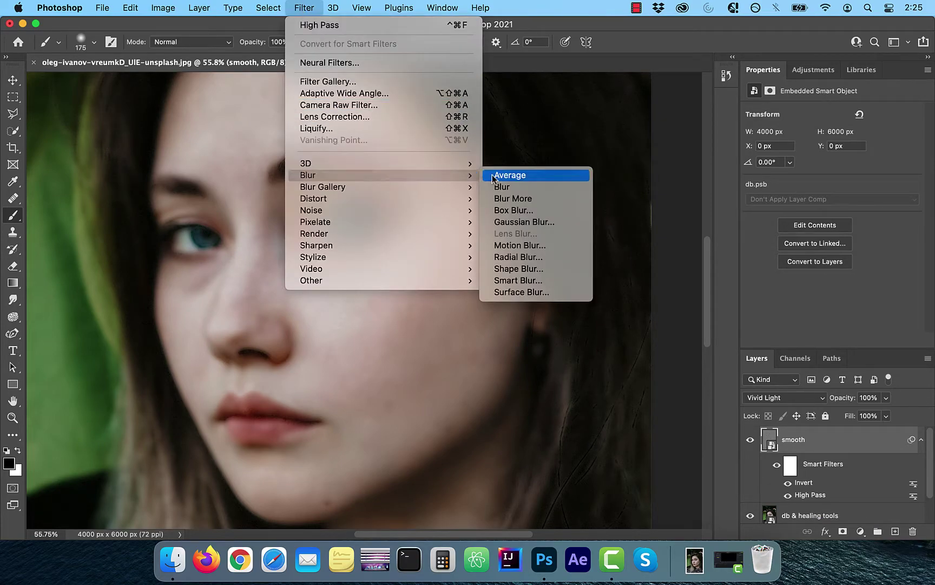
{"action": "left_click", "coordinate": [536, 222]}
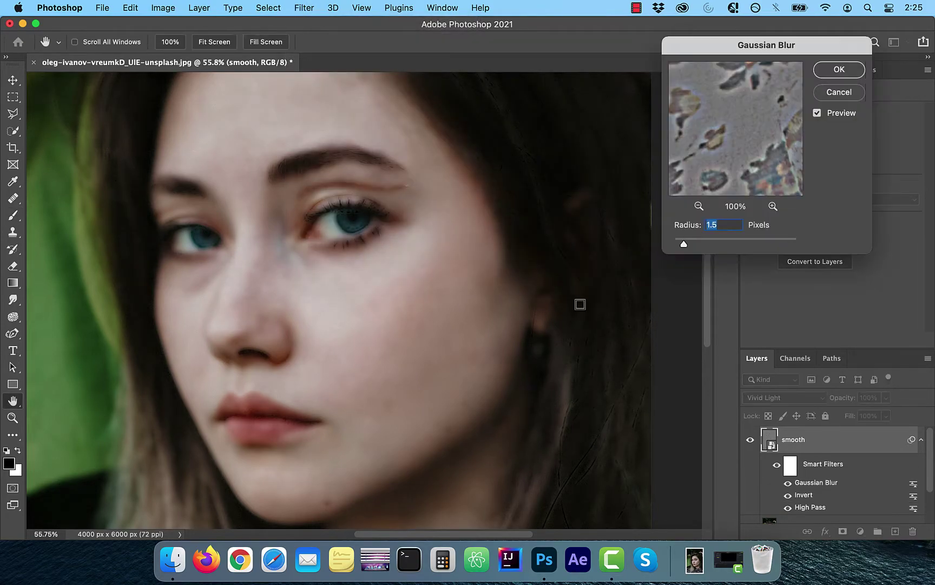
{"action": "left_click_drag", "start_coordinate": [683, 244], "coordinate": [686, 246]}
{"action": "left_click", "coordinate": [818, 113]}
{"action": "key", "text": "Return"}
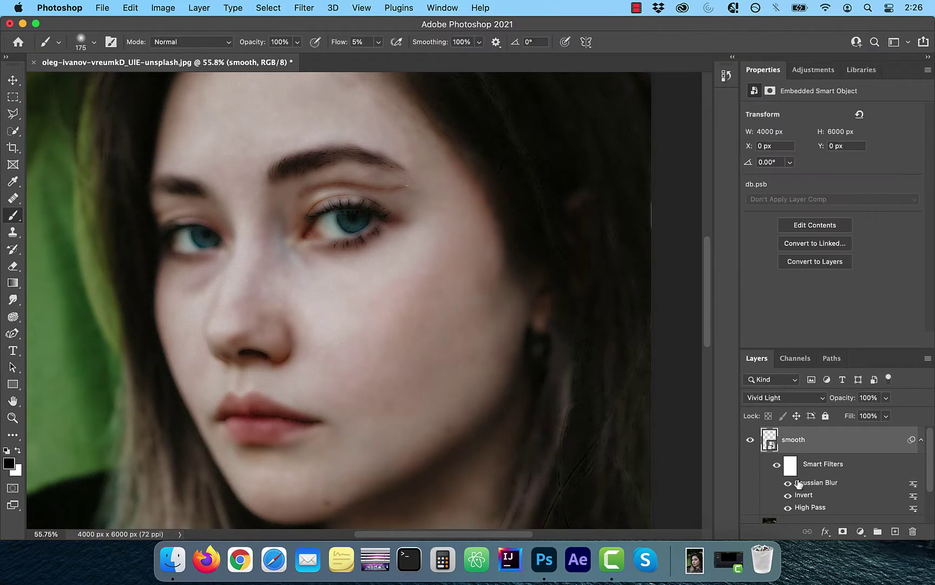
Reopen the smooth layer's High Pass filter and raise its radius to 23.3 pixels
{"action": "double_click", "coordinate": [810, 507]}
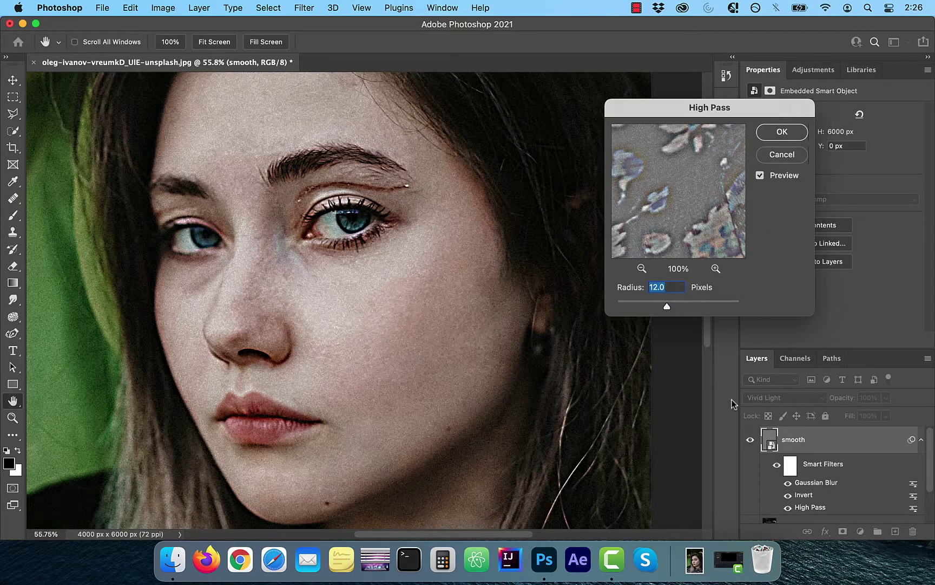
{"action": "left_click_drag", "start_coordinate": [668, 304], "coordinate": [672, 304]}
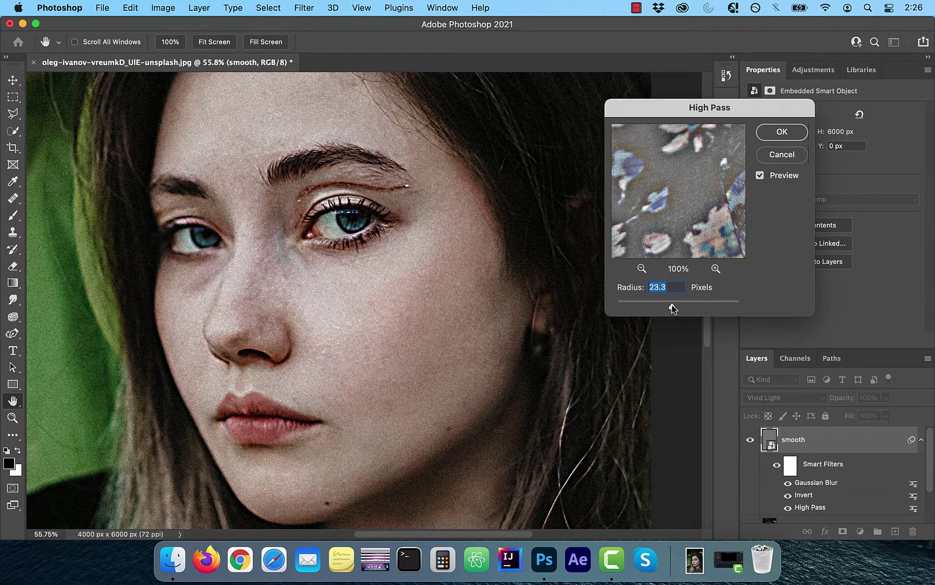
{"action": "left_click", "coordinate": [786, 134]}
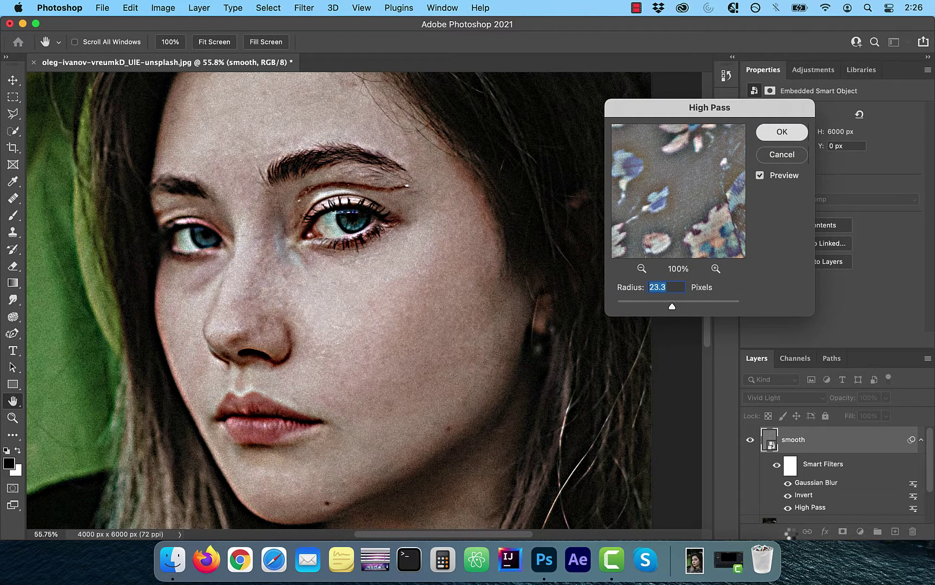
Activate the Brush tool and add a black mask that hides the whole smooth layer
{"action": "key", "text": "b"}
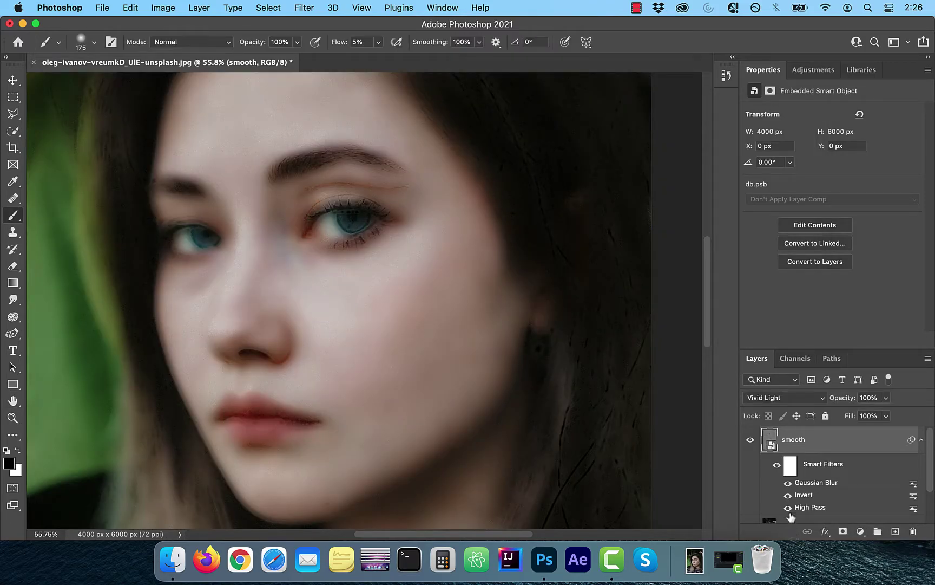
{"action": "key", "text": "super+minus"}
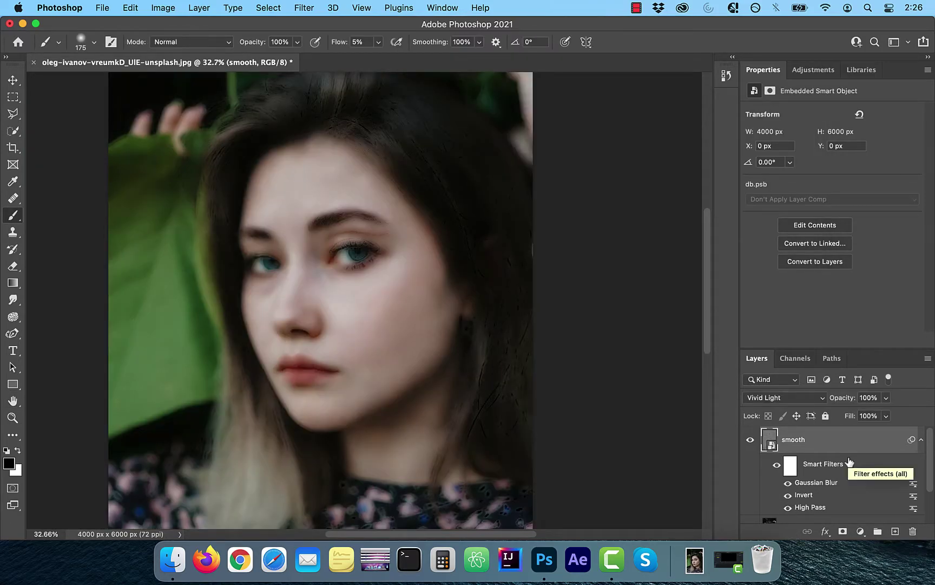
{"action": "left_click", "coordinate": [843, 532], "text": "alt"}
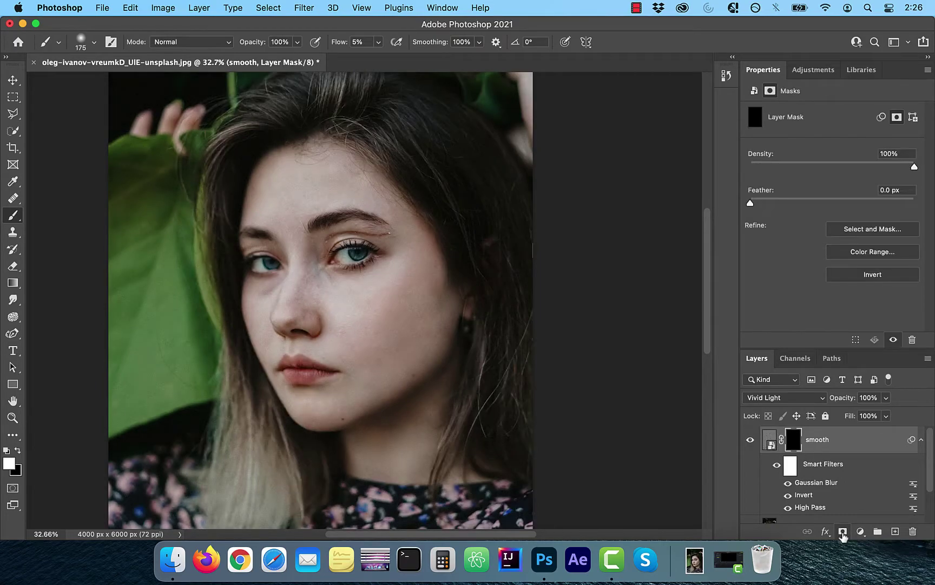
Set the brush flow to 100% and paint white on the smooth layer's mask over the large cheek
{"action": "scroll", "coordinate": [266, 323], "scroll_direction": "up", "scroll_amount": 5}
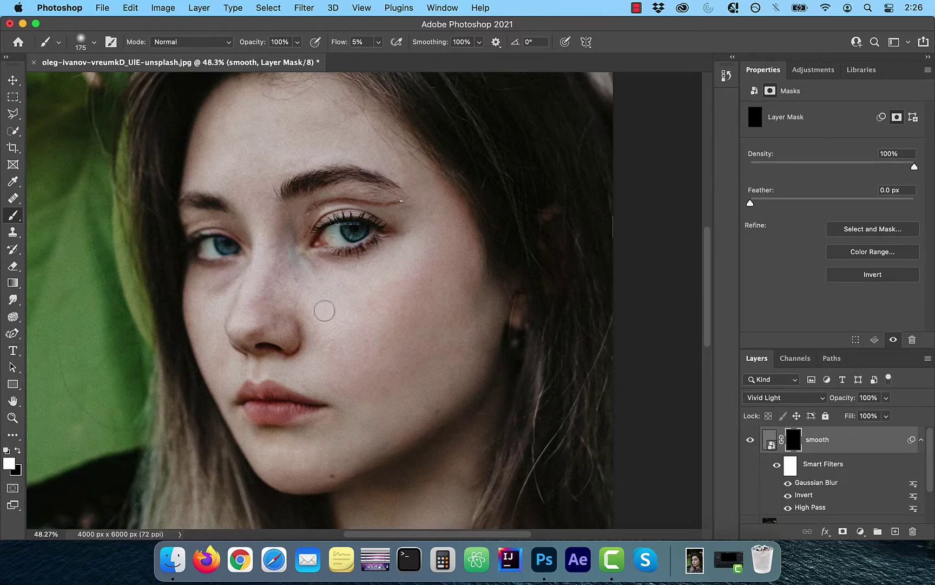
{"action": "scroll", "coordinate": [325, 311], "scroll_direction": "up", "scroll_amount": 1}
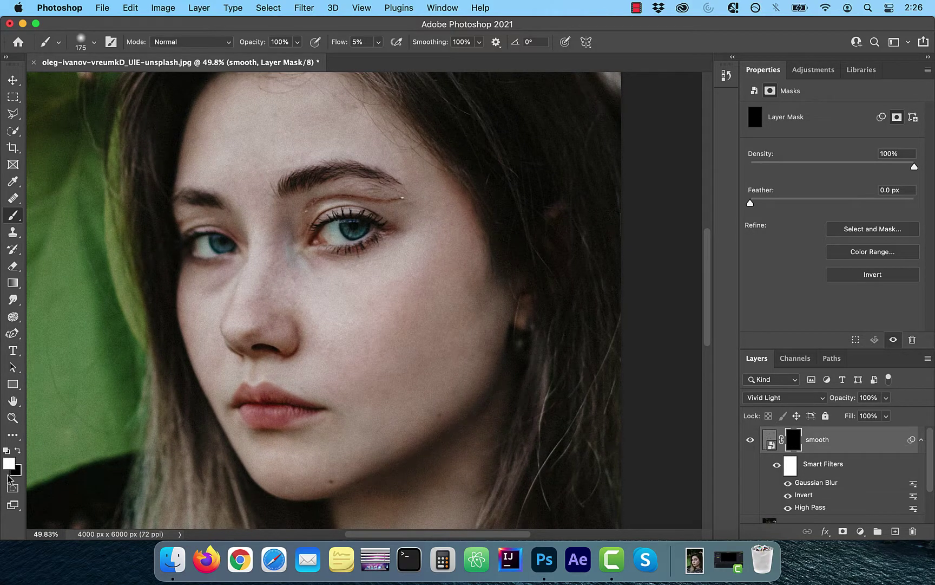
{"action": "left_click", "coordinate": [377, 42]}
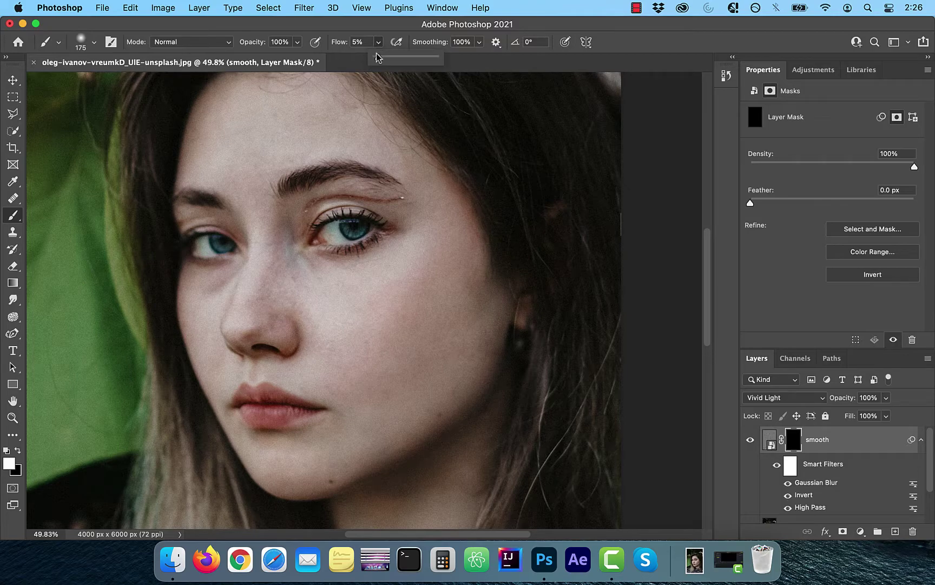
{"action": "left_click_drag", "start_coordinate": [377, 59], "coordinate": [466, 62]}
{"action": "left_click", "coordinate": [378, 42]}
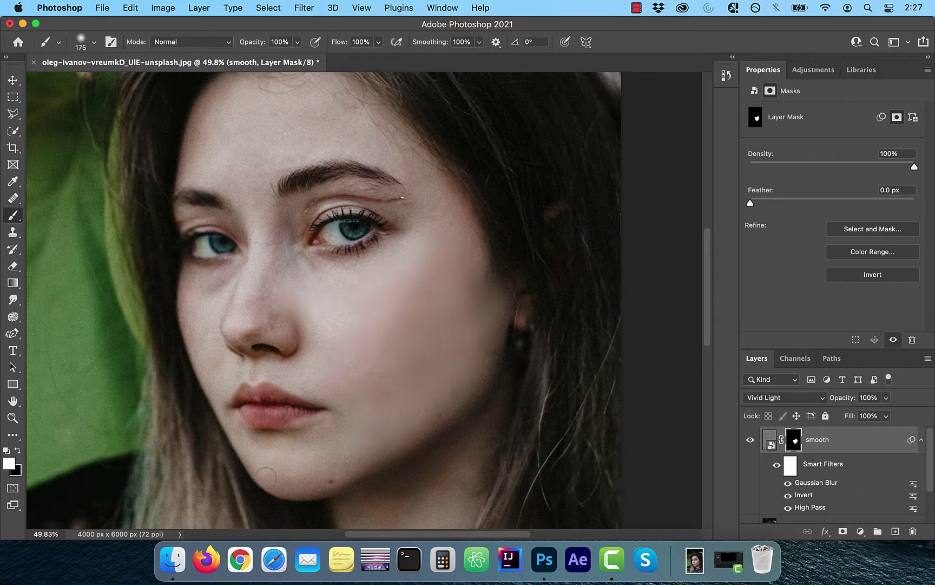
Continue painting white on the mask over the forehead, nose and remaining facial skin, avoiding the eyes, brows and lips
{"action": "scroll", "coordinate": [300, 196], "scroll_direction": "up", "scroll_amount": 5}
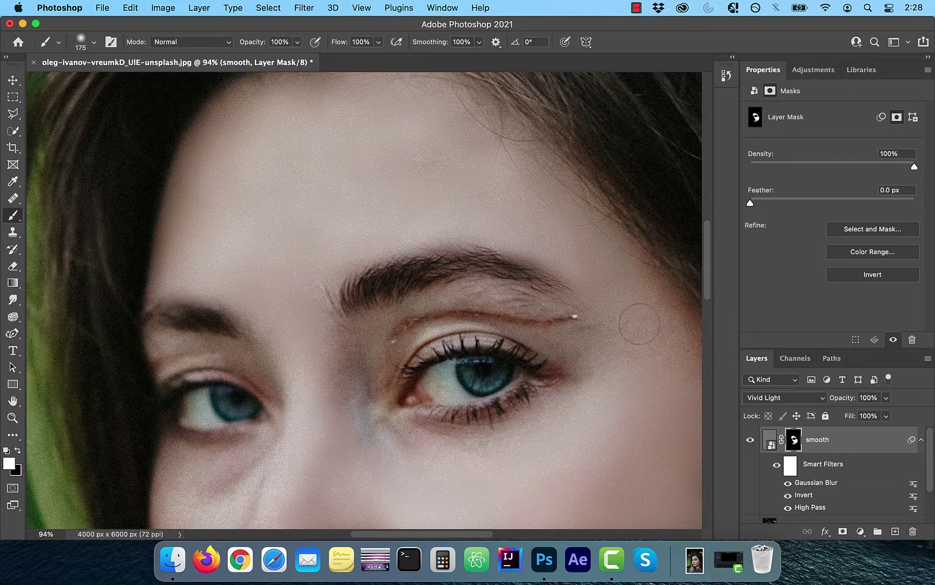
{"action": "scroll", "coordinate": [209, 305], "scroll_direction": "down", "scroll_amount": 5}
{"action": "scroll", "coordinate": [207, 351], "scroll_direction": "down", "scroll_amount": 2}
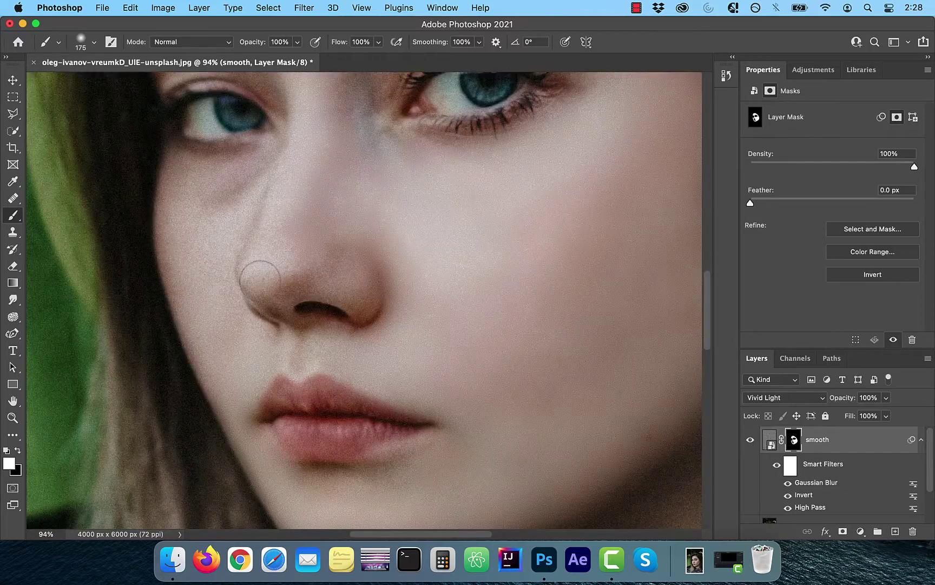
Lower the smooth layer's opacity to 75%, comparing the face with the layer hidden and shown
{"action": "scroll", "coordinate": [277, 302], "scroll_direction": "down", "scroll_amount": 2}
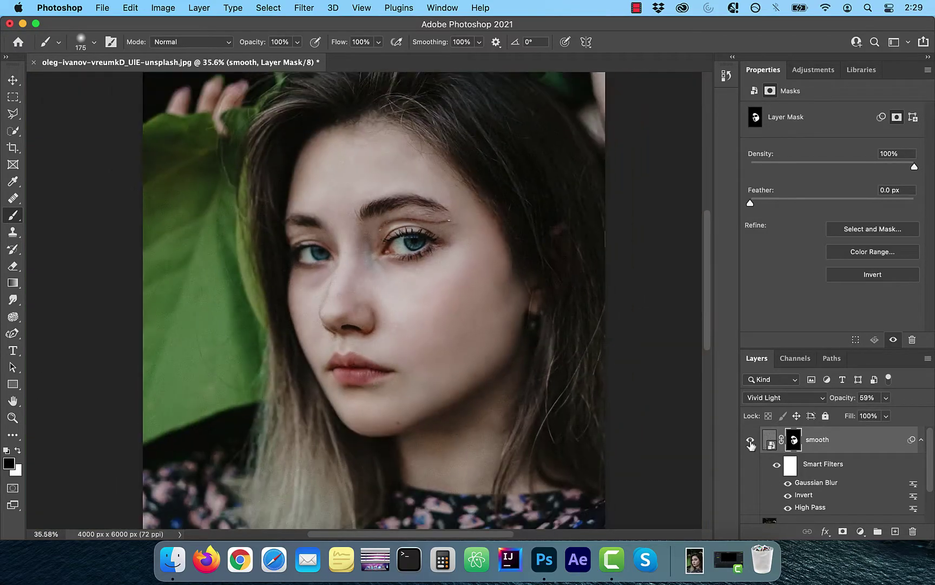
{"action": "scroll", "coordinate": [480, 323], "scroll_direction": "up", "scroll_amount": 8}
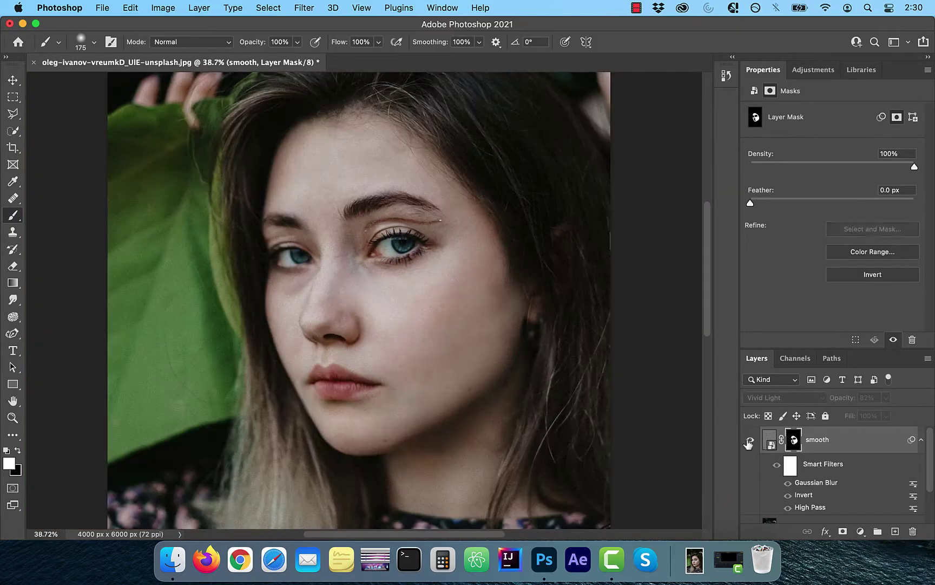
{"action": "mouse_move", "coordinate": [890, 414]}
{"action": "left_mouse_down"}
{"action": "mouse_move", "coordinate": [869, 417]}
{"action": "mouse_move", "coordinate": [881, 415]}
{"action": "left_mouse_up"}
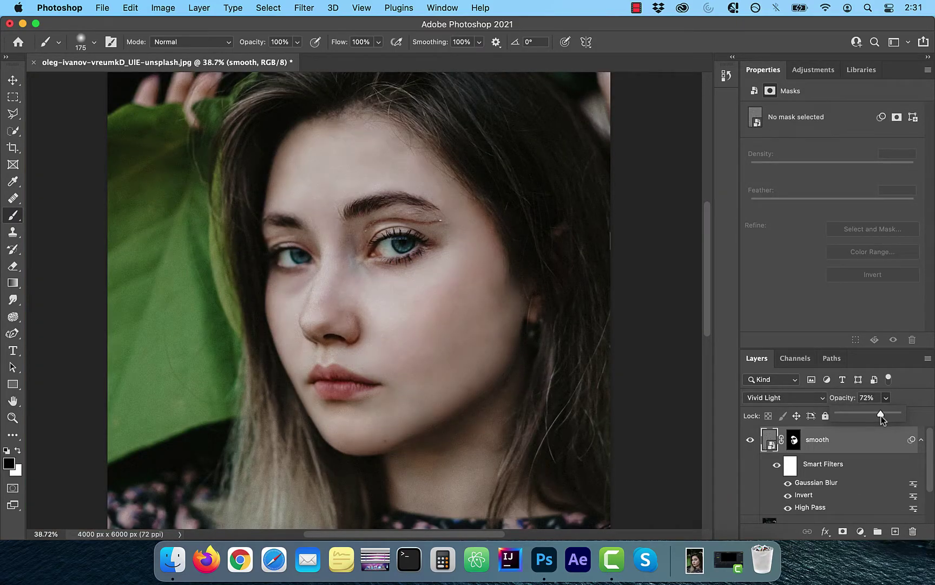
{"action": "left_click", "coordinate": [915, 392]}
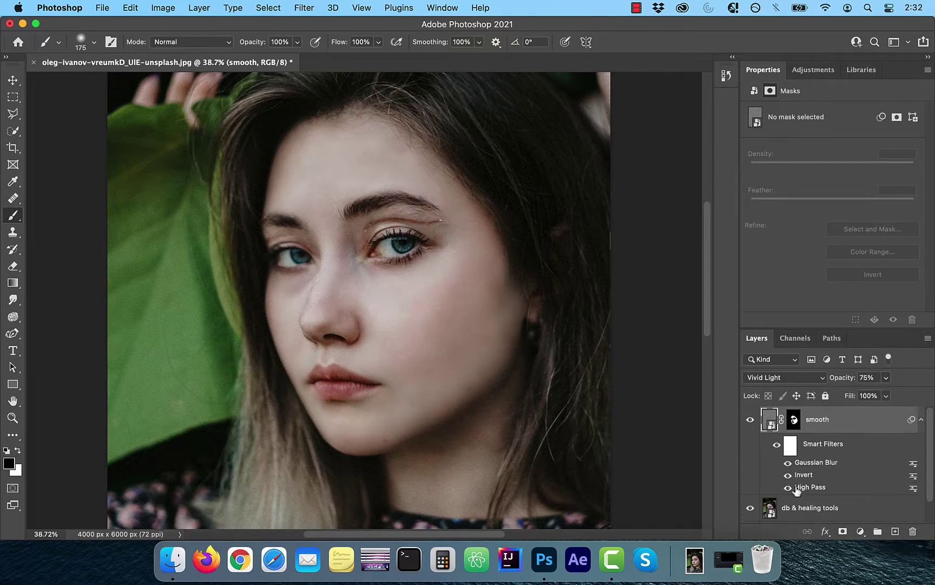
Duplicate the db & healing tools layer above the smooth layer and name the copy "saturate"
{"action": "left_click_drag", "start_coordinate": [834, 508], "coordinate": [808, 414]}
{"action": "type", "text": "saturate"}
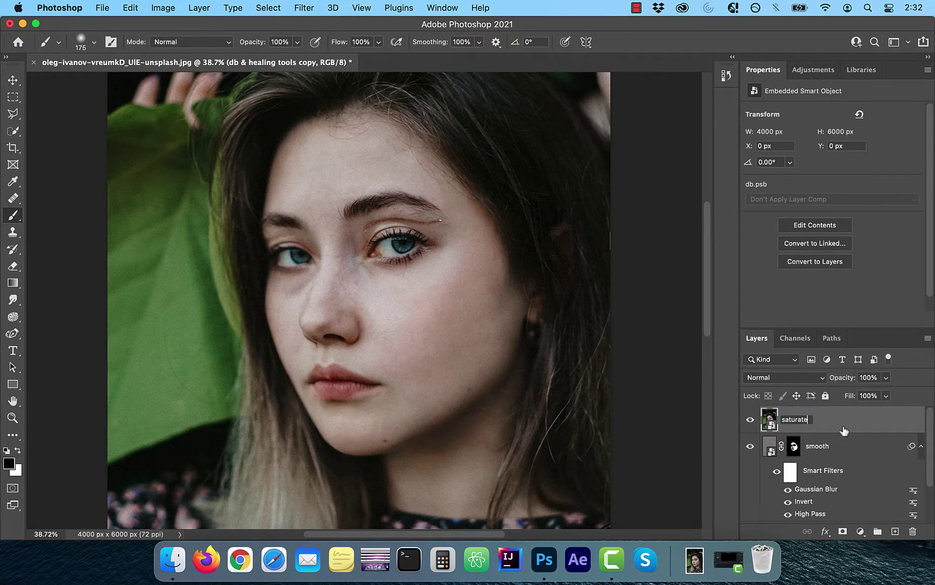
{"action": "key", "text": "Return"}
Select both irises with the Quick Selection tool and subtract the excess areas around the lids and lashes
{"action": "key", "text": "w"}
{"action": "key", "text": "super+1"}
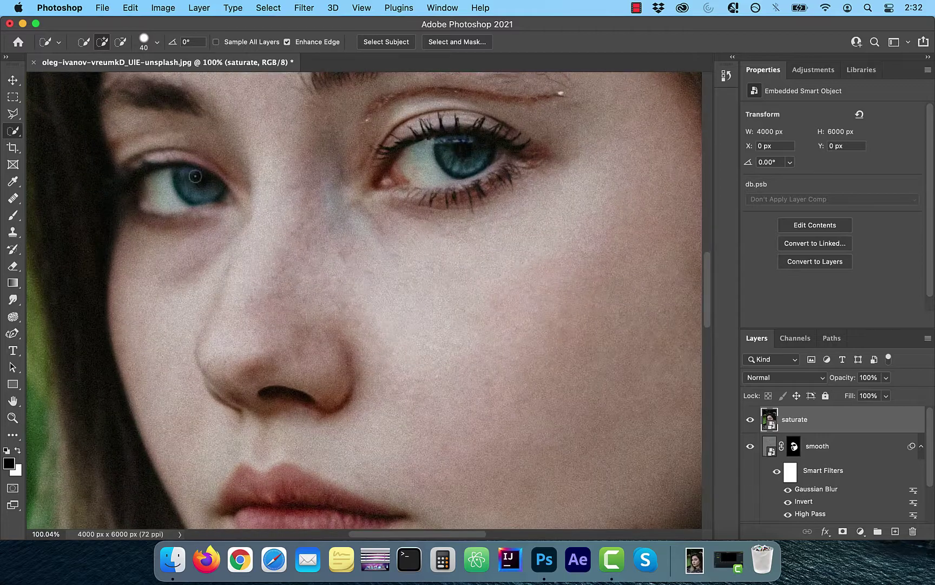
{"action": "left_click_drag", "start_coordinate": [193, 175], "coordinate": [184, 188]}
{"action": "scroll", "coordinate": [162, 205], "scroll_direction": "up", "scroll_amount": 5}
{"action": "scroll", "coordinate": [226, 146], "scroll_direction": "right", "scroll_amount": 3}
{"action": "scroll", "coordinate": [347, 292], "scroll_direction": "down", "scroll_amount": 3}
{"action": "left_click_drag", "start_coordinate": [536, 157], "coordinate": [582, 141]}
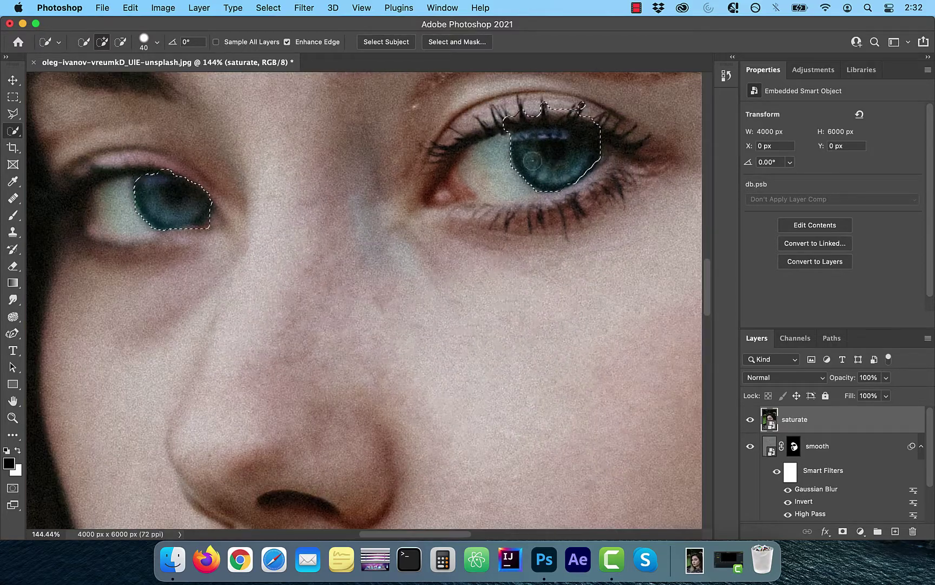
{"action": "left_click", "coordinate": [120, 42]}
{"action": "scroll", "coordinate": [236, 305], "scroll_direction": "down", "scroll_amount": 4}
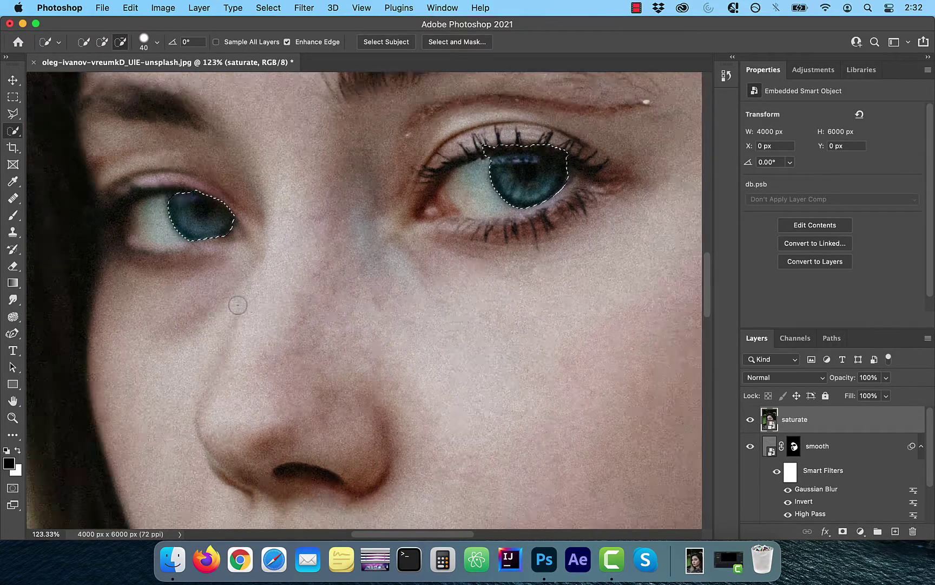
Add a Hue/Saturation adjustment layer masked to the selected irises
{"action": "scroll", "coordinate": [235, 306], "scroll_direction": "down", "scroll_amount": 1}
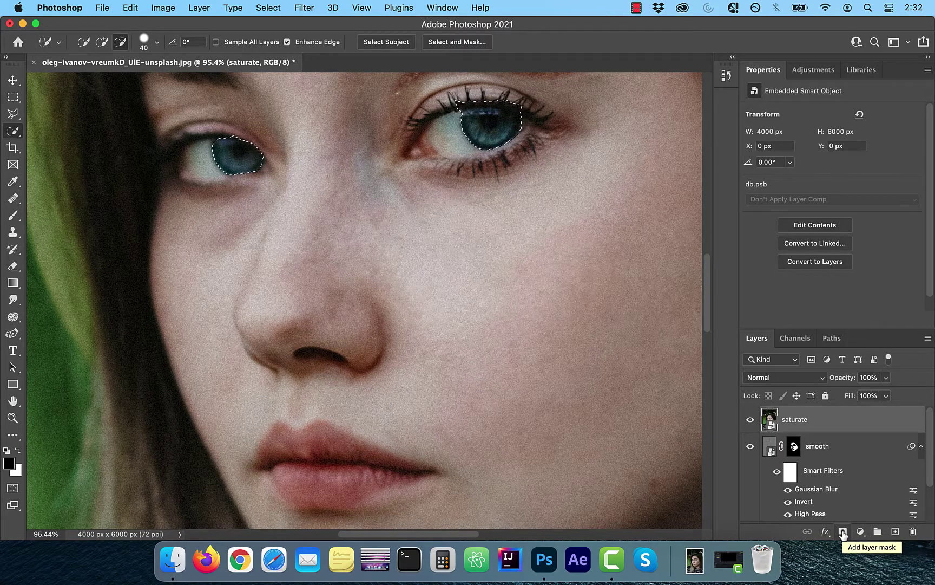
{"action": "left_click", "coordinate": [814, 70]}
{"action": "left_click", "coordinate": [769, 118]}
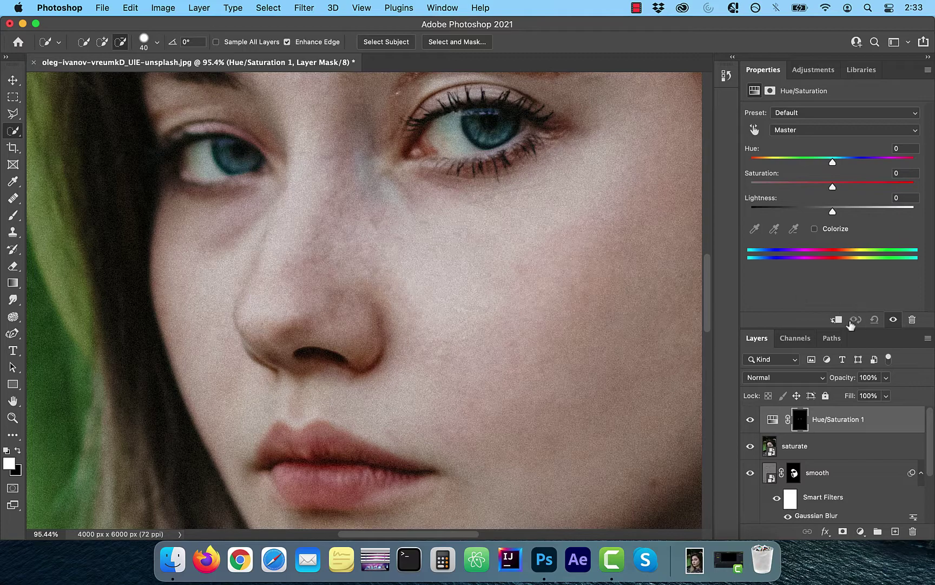
Hide the saturate layer, set the iris adjustment's saturation to +75, and compare the eyes with the adjustment off and on
{"action": "left_click", "coordinate": [748, 449]}
{"action": "key", "text": "super+minus"}
{"action": "key", "text": "super+minus"}
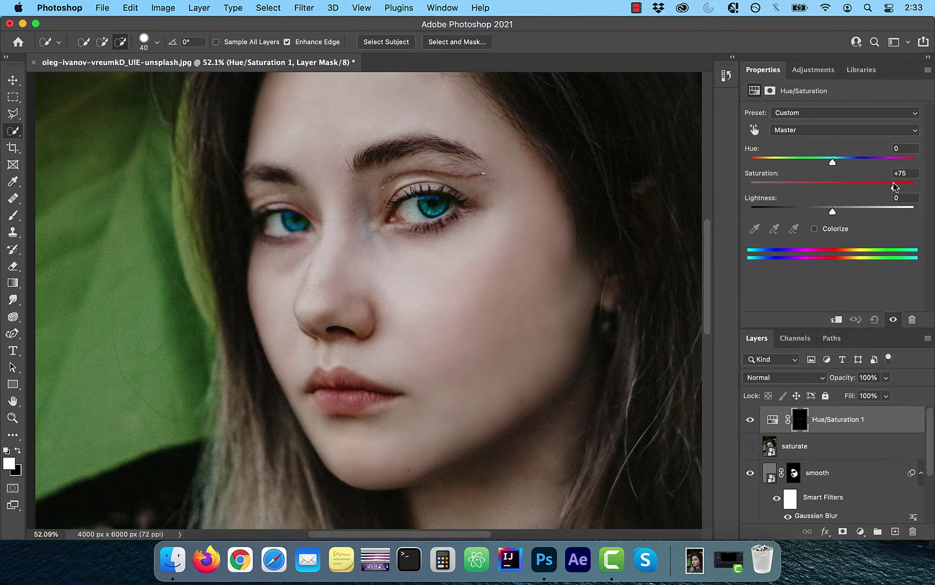
{"action": "left_click", "coordinate": [750, 419]}
{"action": "left_click", "coordinate": [750, 418]}
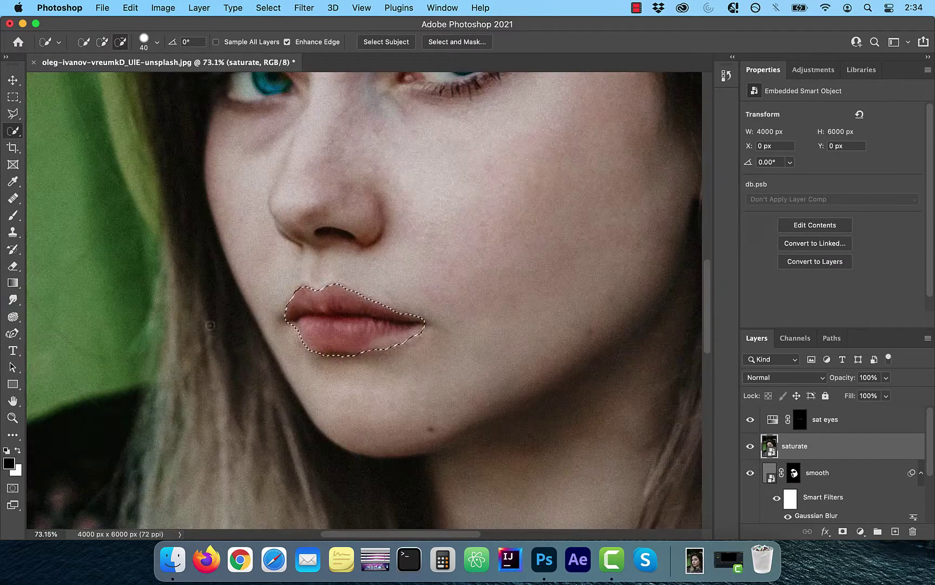
Add a Hue/Saturation adjustment layer masked to the selected lips, directly above the saturate layer
{"action": "scroll", "coordinate": [346, 368], "scroll_direction": "down", "scroll_amount": 3}
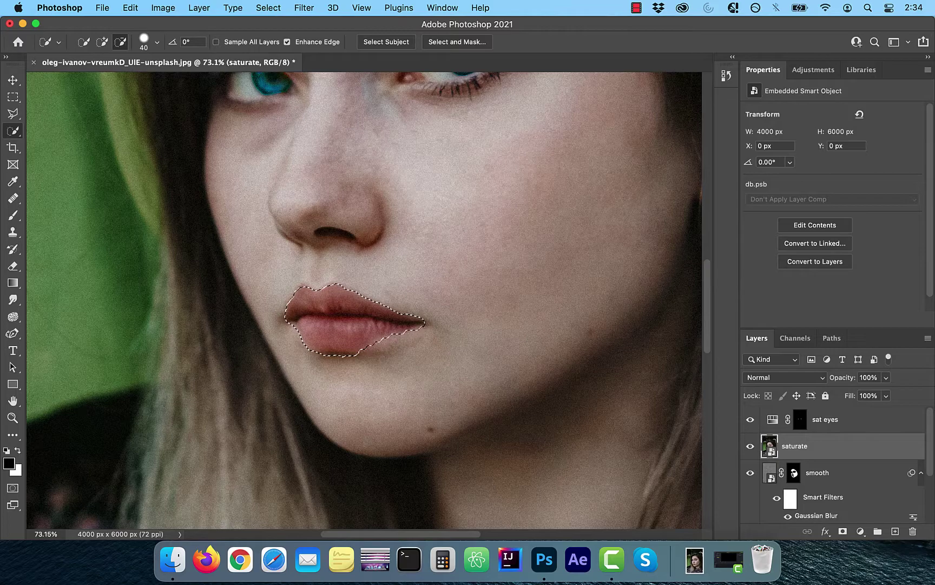
{"action": "scroll", "coordinate": [347, 369], "scroll_direction": "up", "scroll_amount": 2}
{"action": "left_click", "coordinate": [813, 70]}
{"action": "left_click", "coordinate": [769, 106]}
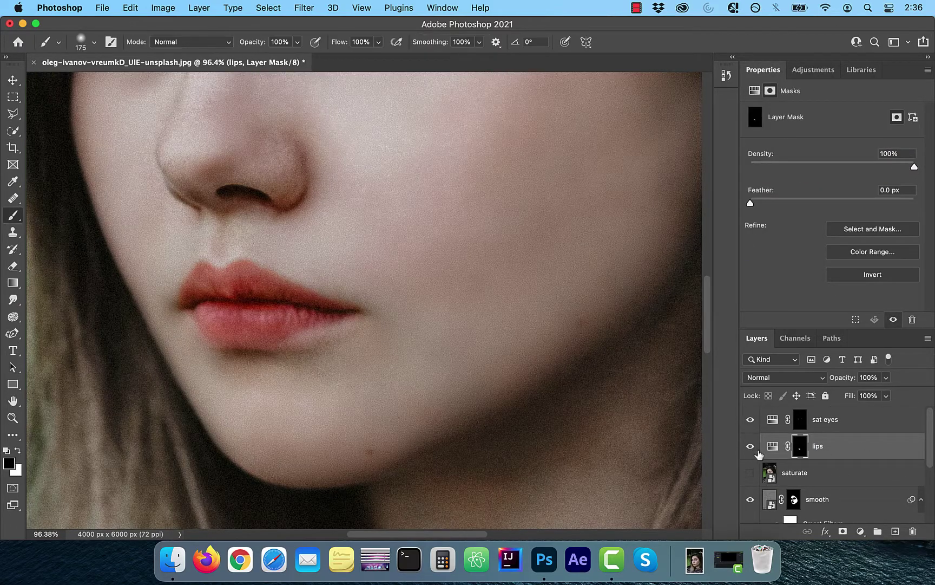
Compare the portrait with the lips adjustment layer hidden and shown
{"action": "left_click", "coordinate": [750, 446]}
{"action": "left_click", "coordinate": [750, 446]}
{"action": "scroll", "coordinate": [378, 395], "scroll_direction": "down", "scroll_amount": 5}
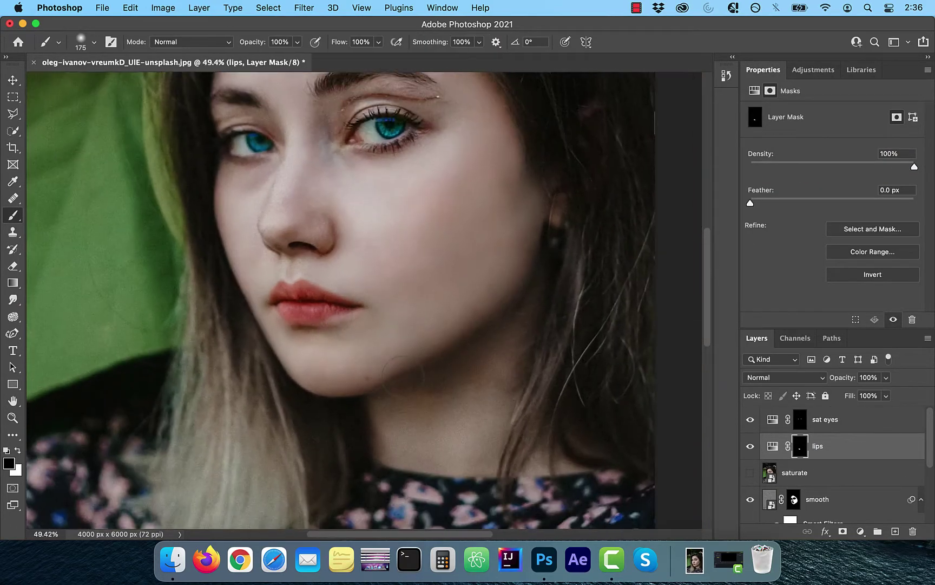
{"action": "scroll", "coordinate": [843, 479], "scroll_direction": "down", "scroll_amount": 3}
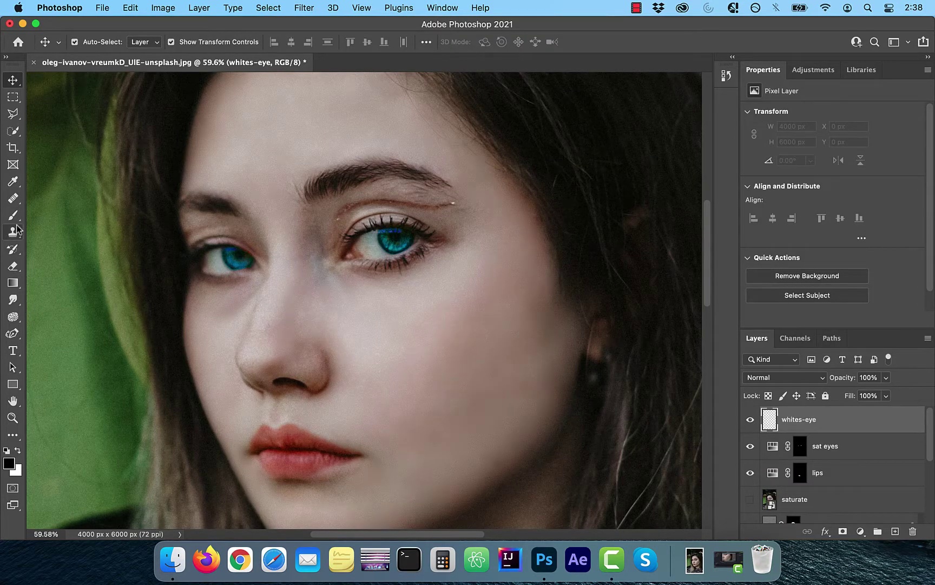
Set the whites-eye layer's blend mode to Soft Light and prepare the Brush tool with 10% flow
{"action": "left_click", "coordinate": [13, 217]}
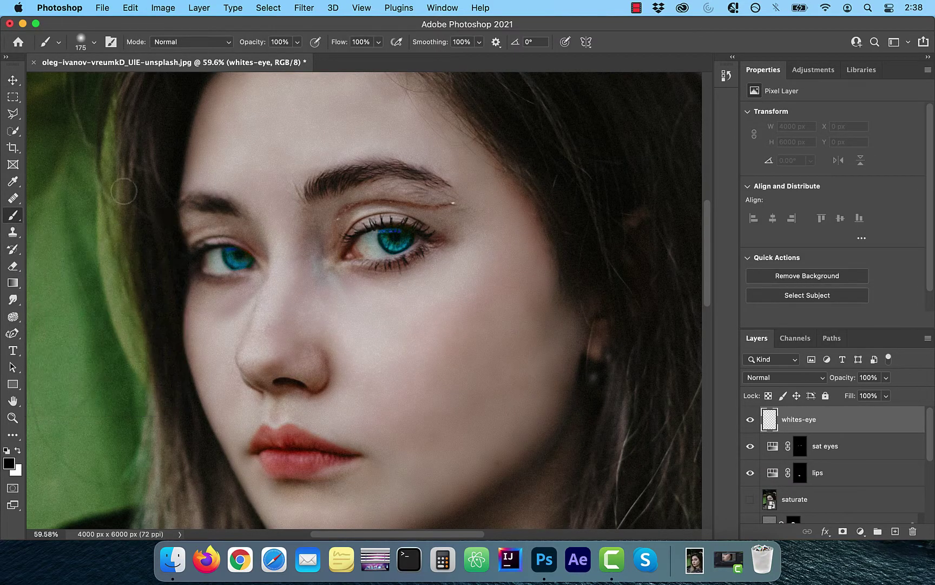
{"action": "left_click", "coordinate": [808, 381]}
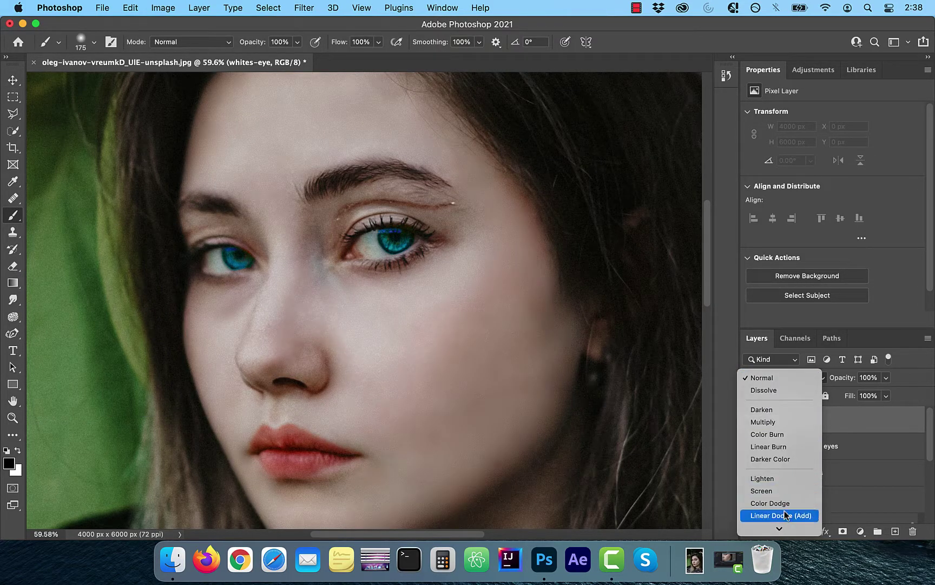
{"action": "left_click", "coordinate": [766, 473]}
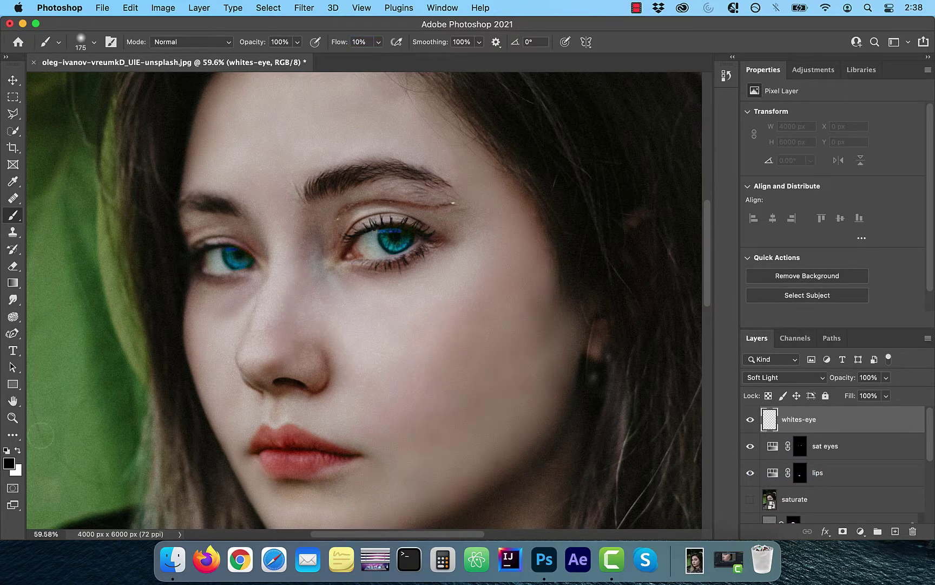
Paint white over the whites of both eyes on the whites-eye layer with a soft 50 px brush
{"action": "scroll", "coordinate": [359, 236], "scroll_direction": "up", "scroll_amount": 8}
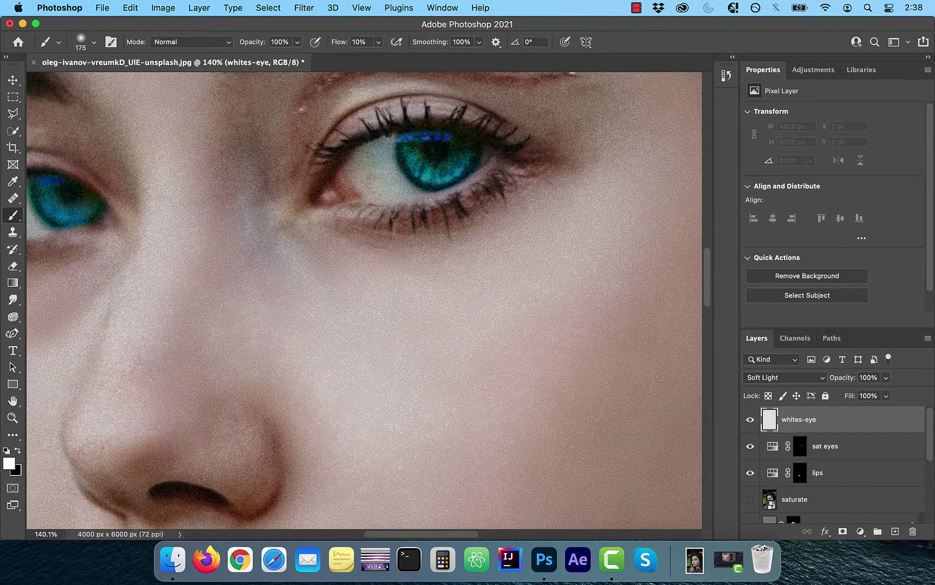
{"action": "scroll", "coordinate": [361, 229], "scroll_direction": "up", "scroll_amount": 2}
{"action": "key", "text": "bracketleft"}
{"action": "key", "text": "bracketleft"}
{"action": "key", "text": "bracketleft"}
{"action": "key", "text": "bracketleft"}
{"action": "key", "text": "bracketleft"}
{"action": "mouse_move", "coordinate": [392, 242]}
{"action": "left_mouse_down"}
{"action": "mouse_move", "coordinate": [384, 218]}
{"action": "mouse_move", "coordinate": [368, 242]}
{"action": "mouse_move", "coordinate": [381, 218]}
{"action": "mouse_move", "coordinate": [406, 245]}
{"action": "left_mouse_up"}
{"action": "scroll", "coordinate": [324, 249], "scroll_direction": "left", "scroll_amount": 5}
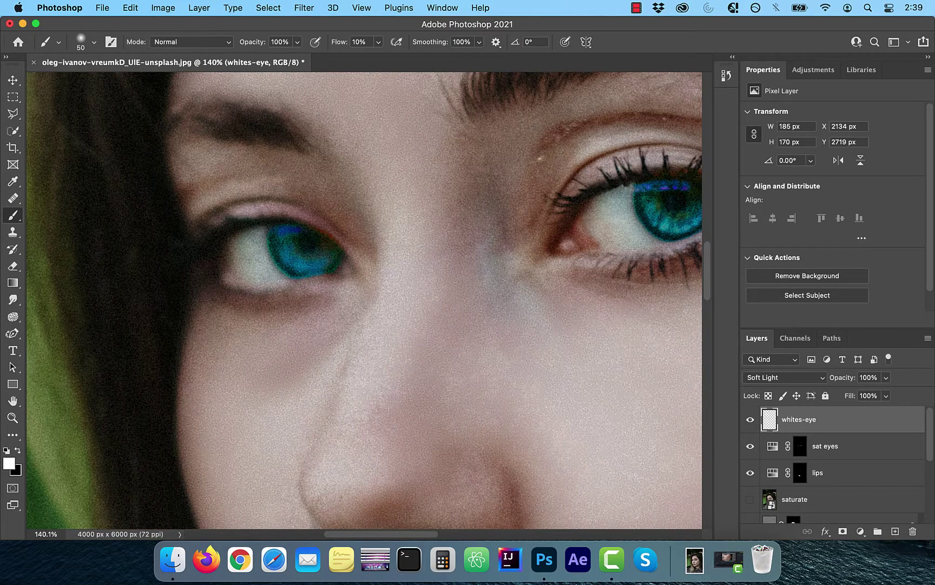
{"action": "left_click_drag", "start_coordinate": [242, 265], "coordinate": [257, 278]}
Compare the eyes with the whites-eye layer hidden and shown
{"action": "scroll", "coordinate": [363, 300], "scroll_direction": "down", "scroll_amount": 9}
{"action": "left_click", "coordinate": [750, 420]}
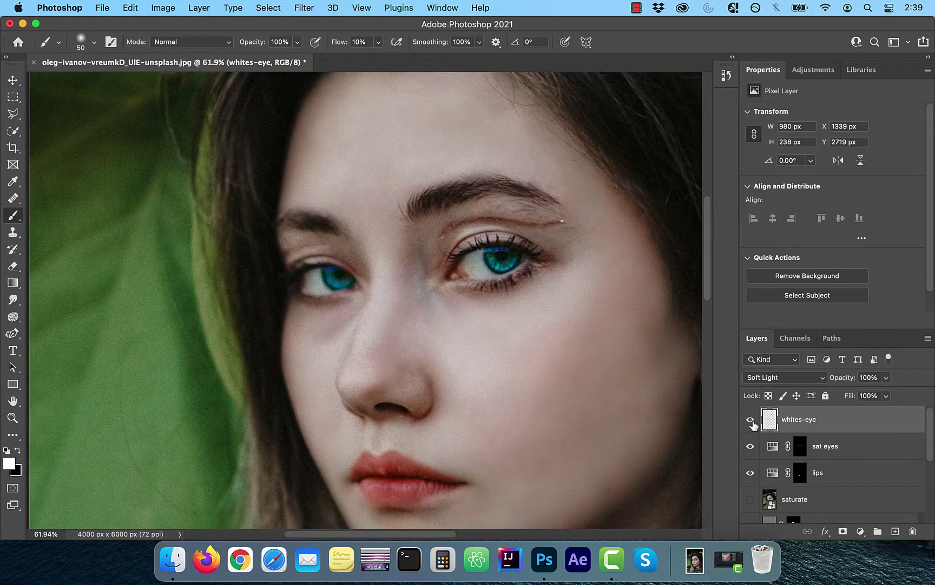
{"action": "left_click", "coordinate": [750, 419]}
{"action": "left_click", "coordinate": [750, 420]}
{"action": "left_click", "coordinate": [751, 420]}
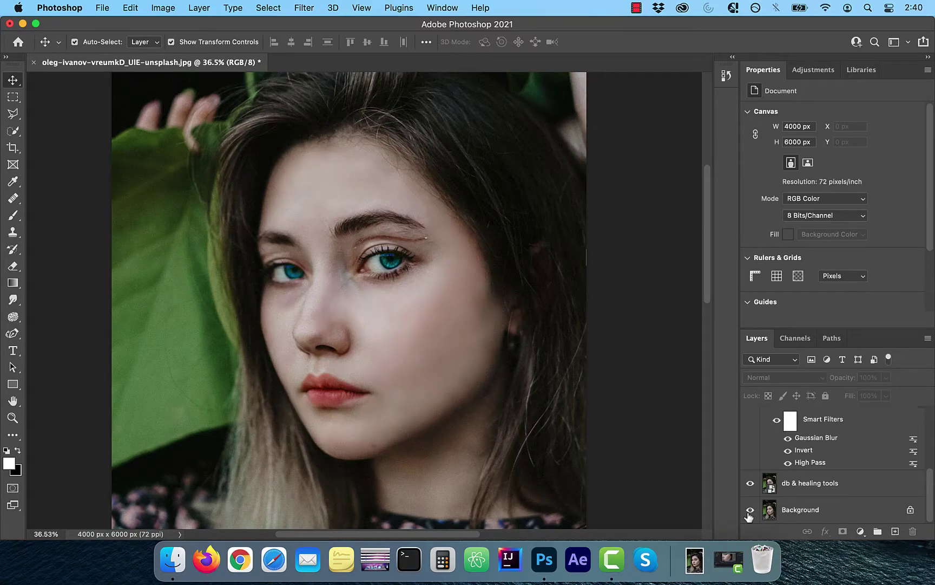
Compare the finished retouch with the original photo by repeatedly isolating the Background layer and restoring all layers
{"action": "left_click", "coordinate": [748, 513], "text": "alt"}
{"action": "left_click", "coordinate": [750, 511], "text": "alt"}
{"action": "left_click", "coordinate": [749, 511], "text": "alt"}
{"action": "left_click", "coordinate": [749, 511], "text": "alt"}
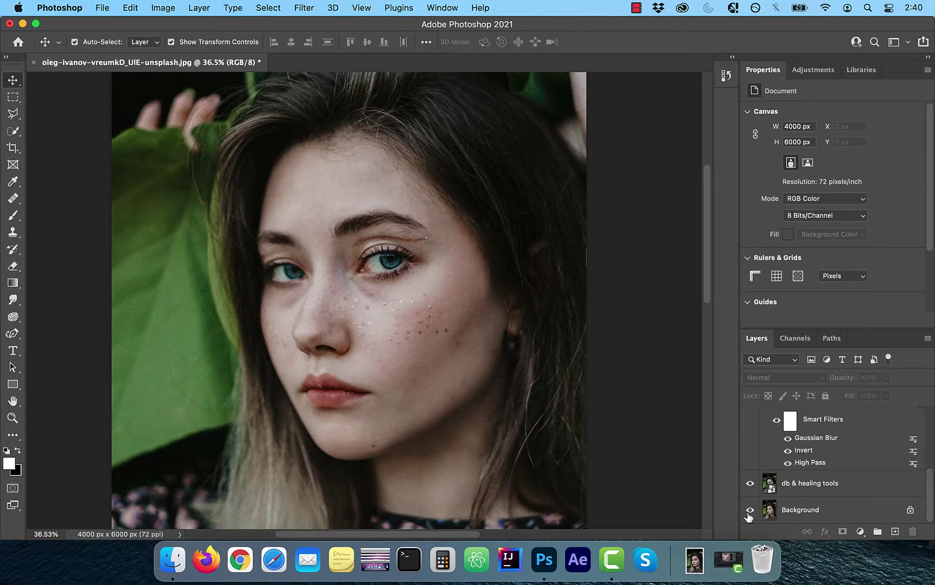
{"action": "left_click", "coordinate": [750, 512], "text": "alt"}
{"action": "left_click", "coordinate": [749, 511], "text": "alt"}
{"action": "left_click", "coordinate": [750, 511], "text": "alt"}
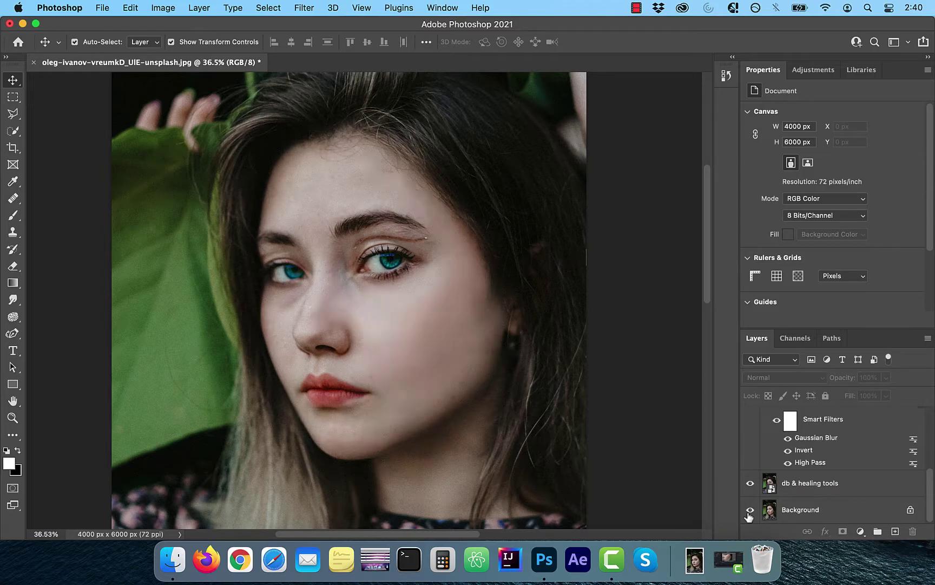
{"action": "left_click", "coordinate": [749, 512], "text": "alt"}
{"action": "left_click", "coordinate": [750, 511], "text": "alt"}
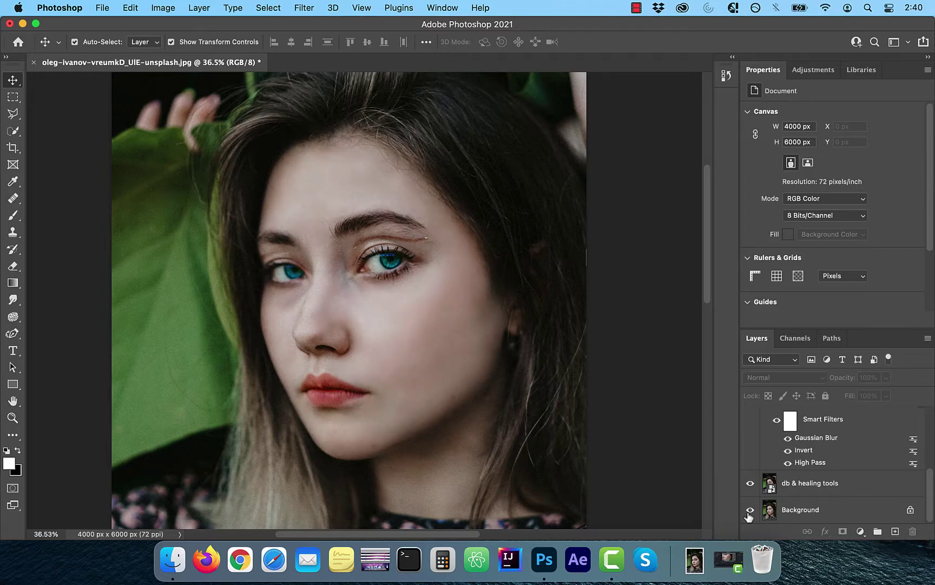